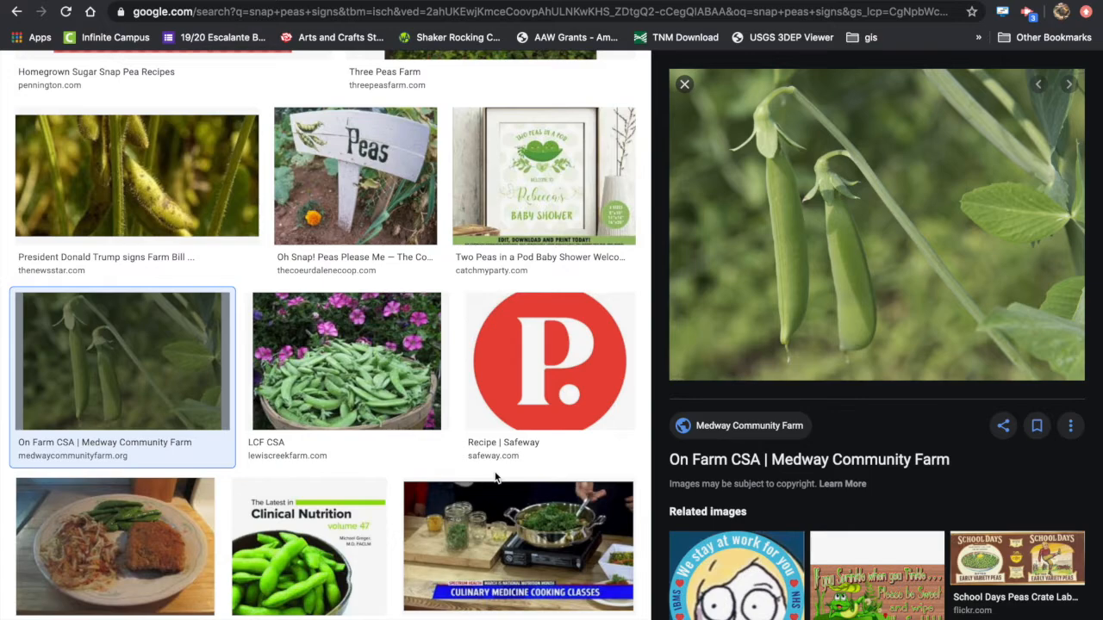
- Browse the "snap peas signs" image results for pea pictures and sign lettering suitable for a sign design
{"action": "scroll", "coordinate": [495, 477], "scroll_direction": "down", "scroll_amount": 3}
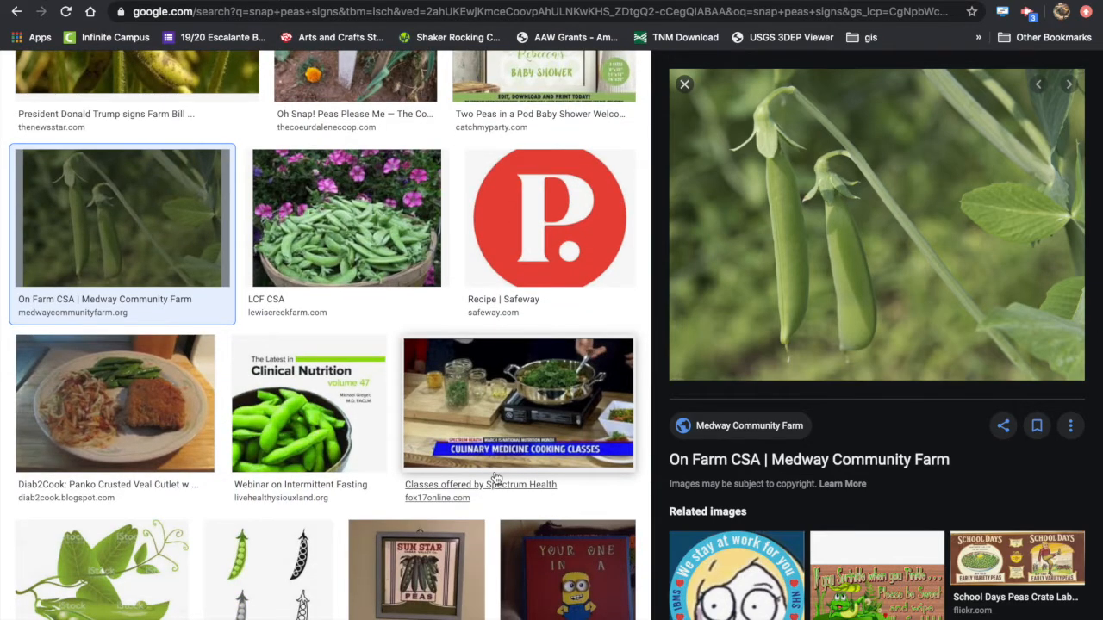
{"action": "scroll", "coordinate": [496, 476], "scroll_direction": "up", "scroll_amount": 6}
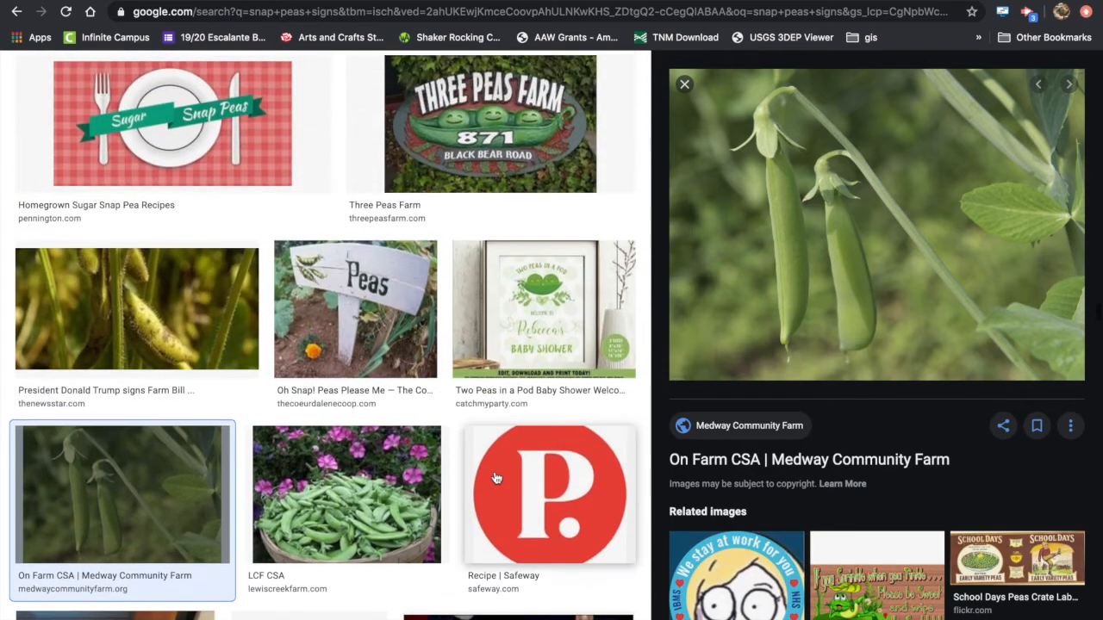
{"action": "scroll", "coordinate": [496, 476], "scroll_direction": "up", "scroll_amount": 7}
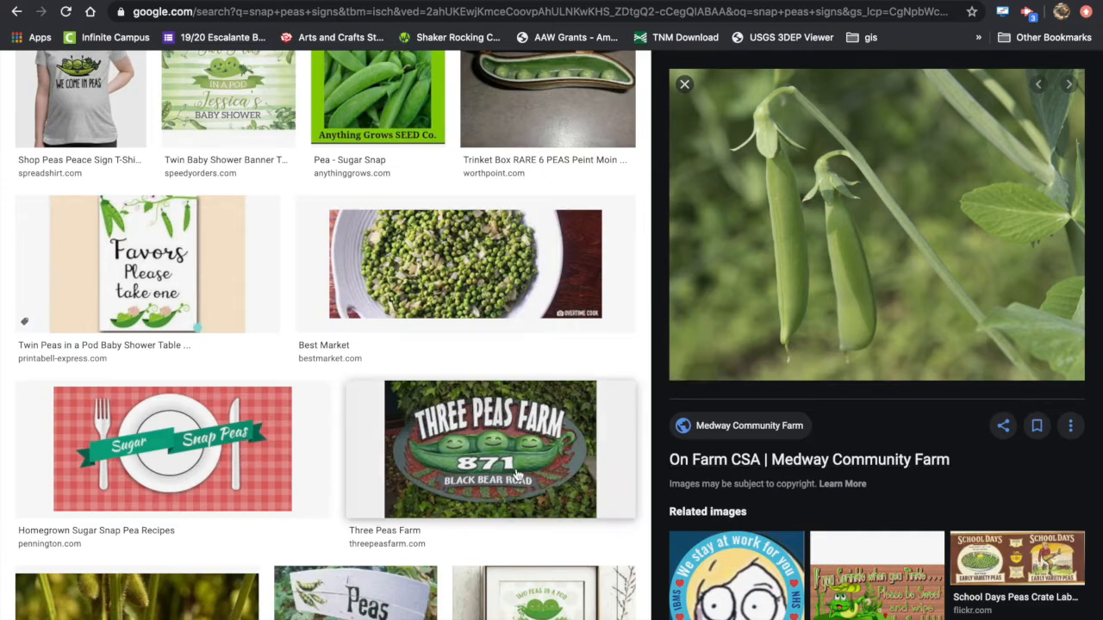
{"action": "scroll", "coordinate": [417, 461], "scroll_direction": "down", "scroll_amount": 15}
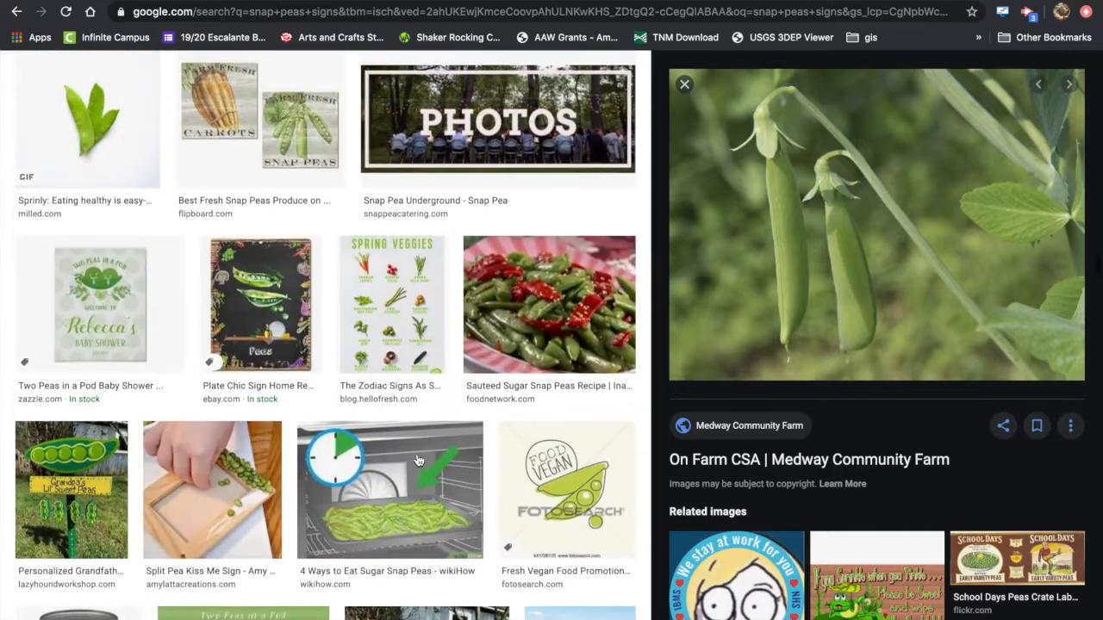
{"action": "scroll", "coordinate": [417, 461], "scroll_direction": "up", "scroll_amount": 8}
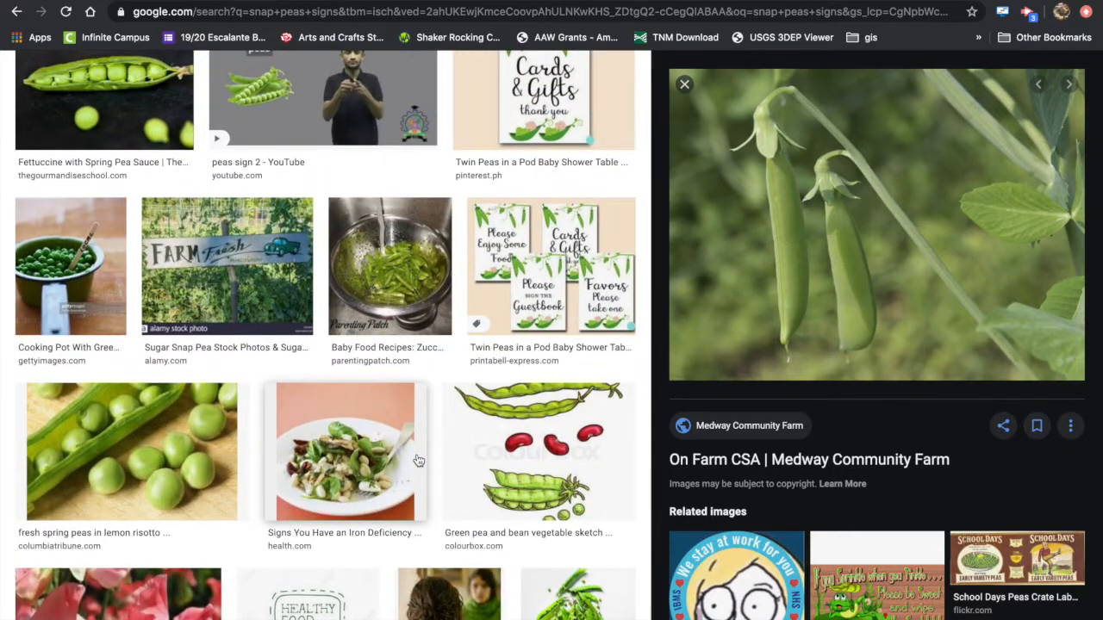
{"action": "scroll", "coordinate": [417, 461], "scroll_direction": "up", "scroll_amount": 5}
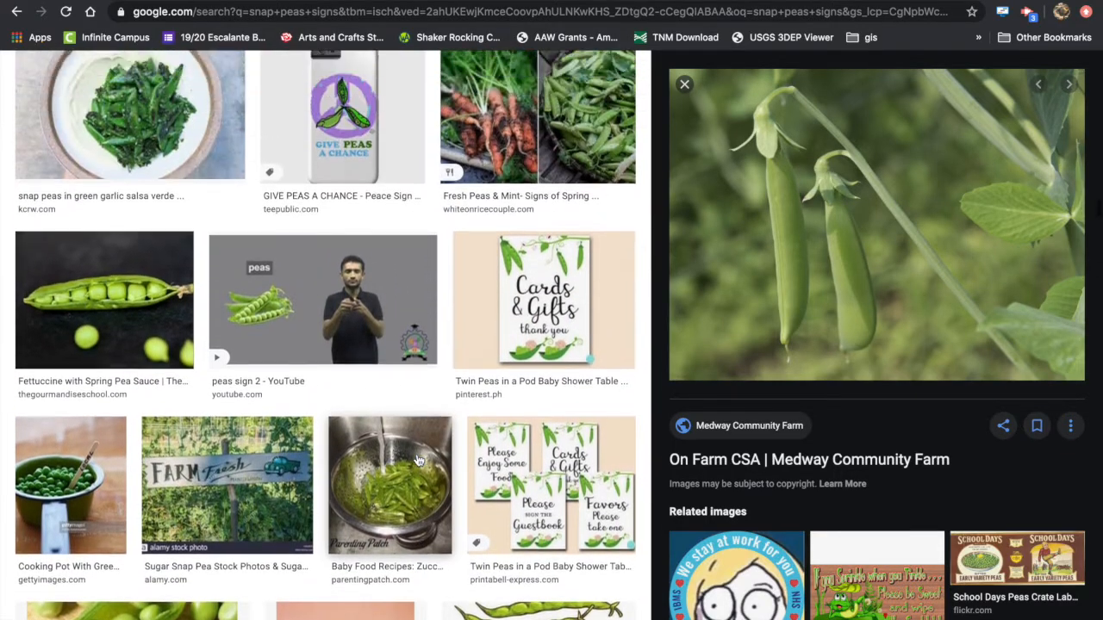
{"action": "scroll", "coordinate": [418, 461], "scroll_direction": "up", "scroll_amount": 1}
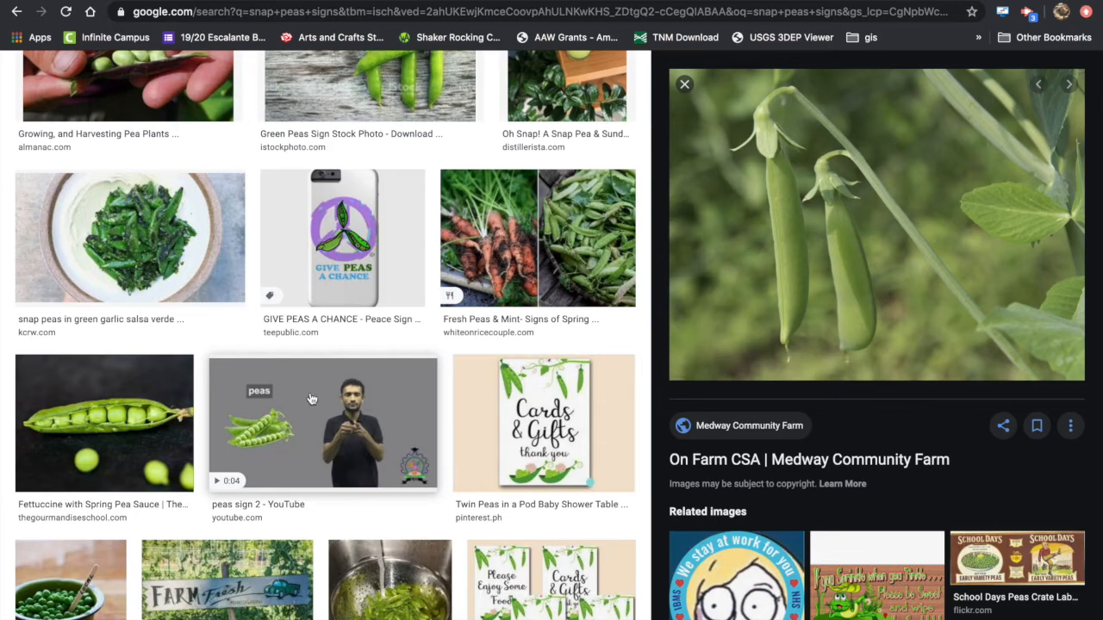
{"action": "scroll", "coordinate": [312, 399], "scroll_direction": "up", "scroll_amount": 10}
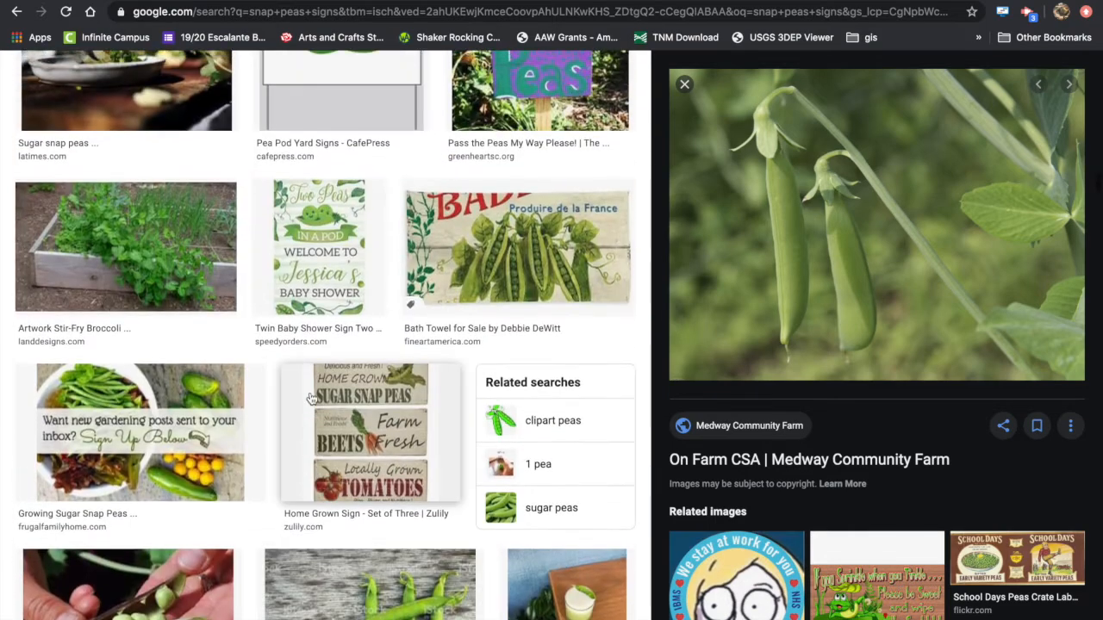
{"action": "scroll", "coordinate": [311, 399], "scroll_direction": "down", "scroll_amount": 10}
{"action": "scroll", "coordinate": [311, 399], "scroll_direction": "up", "scroll_amount": 3}
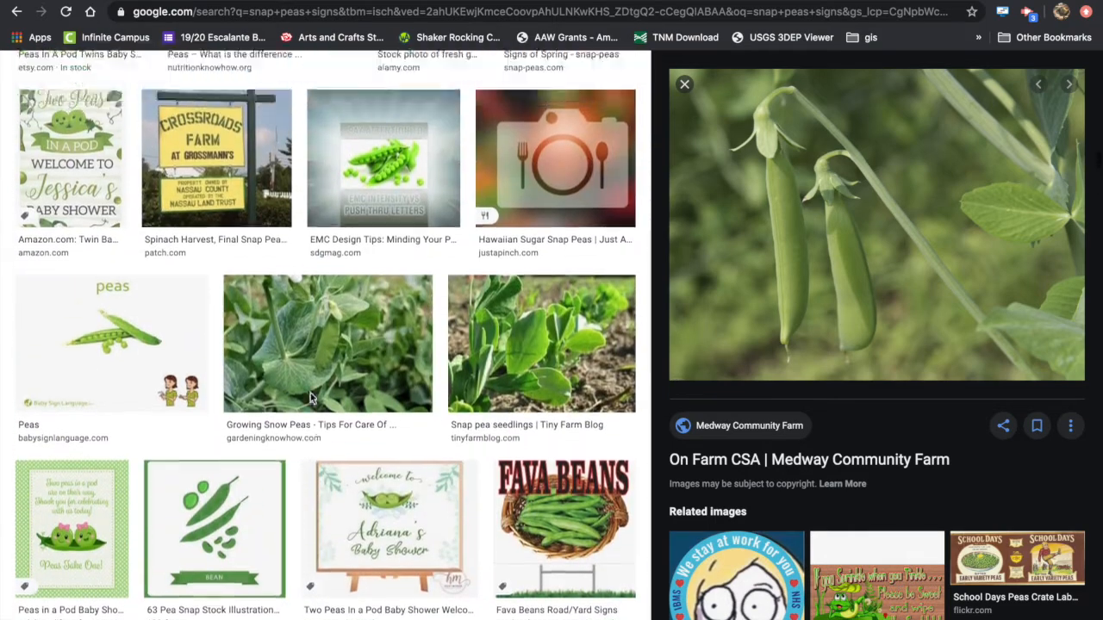
{"action": "scroll", "coordinate": [312, 399], "scroll_direction": "up", "scroll_amount": 1}
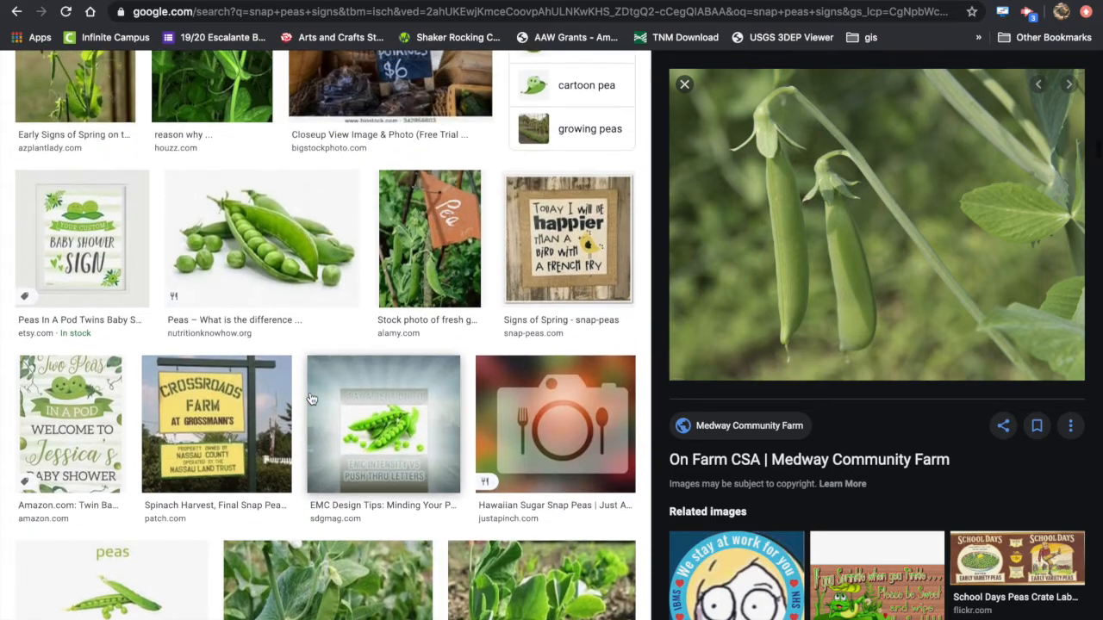
{"action": "scroll", "coordinate": [312, 398], "scroll_direction": "up", "scroll_amount": 3}
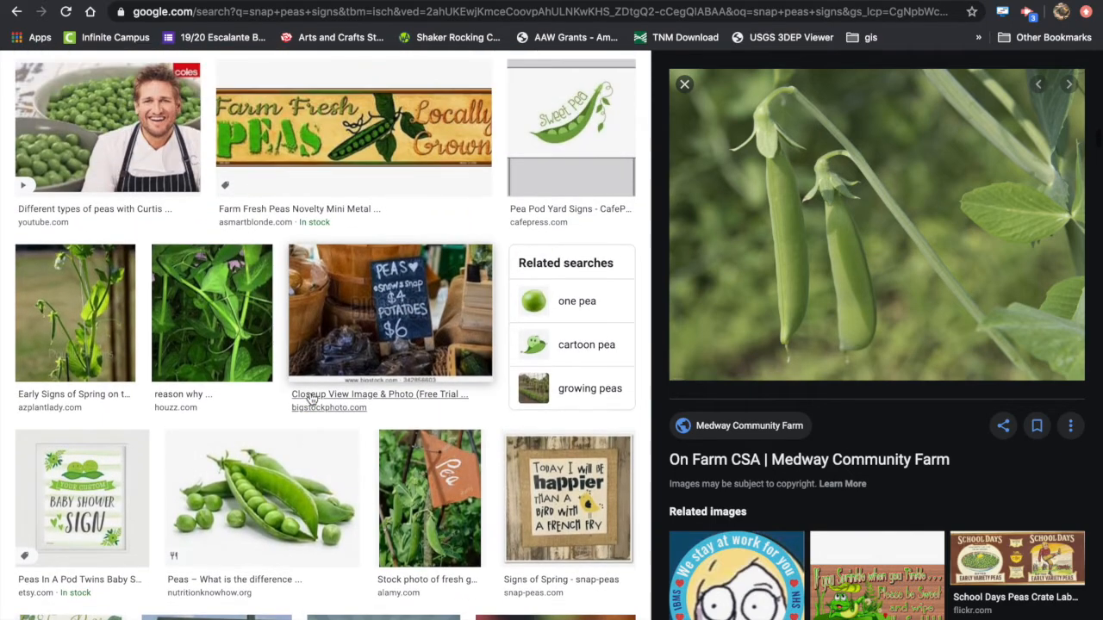
{"action": "scroll", "coordinate": [312, 399], "scroll_direction": "up", "scroll_amount": 2}
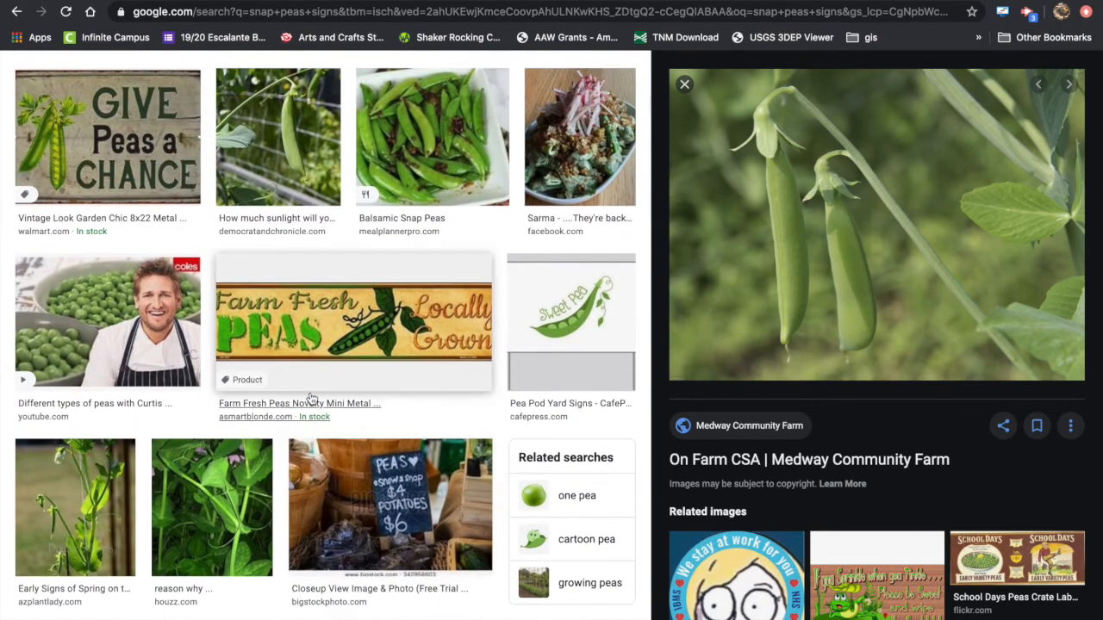
{"action": "scroll", "coordinate": [312, 399], "scroll_direction": "up", "scroll_amount": 5}
{"action": "scroll", "coordinate": [312, 399], "scroll_direction": "up", "scroll_amount": 2}
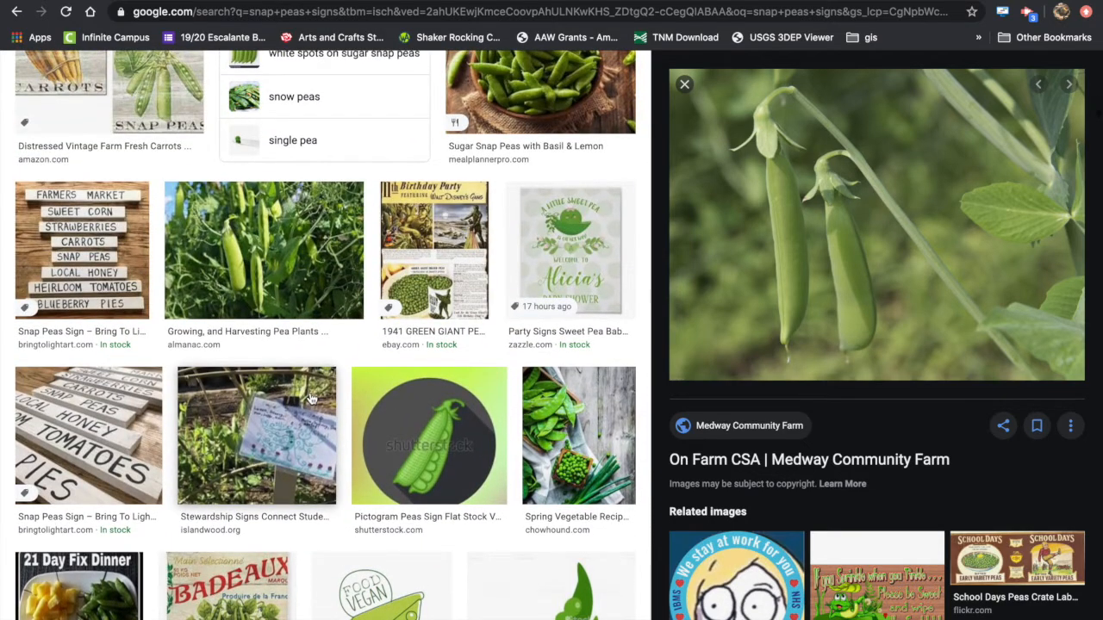
{"action": "scroll", "coordinate": [312, 399], "scroll_direction": "up", "scroll_amount": 5}
{"action": "scroll", "coordinate": [312, 399], "scroll_direction": "up", "scroll_amount": 10}
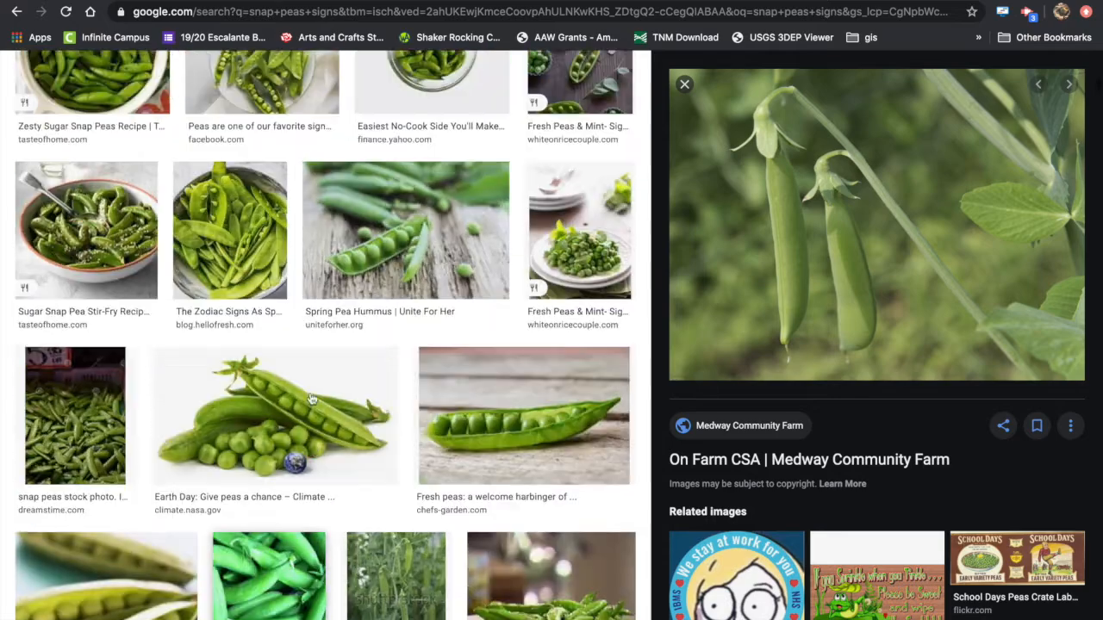
{"action": "scroll", "coordinate": [312, 399], "scroll_direction": "up", "scroll_amount": 1}
{"action": "scroll", "coordinate": [312, 399], "scroll_direction": "up", "scroll_amount": 1}
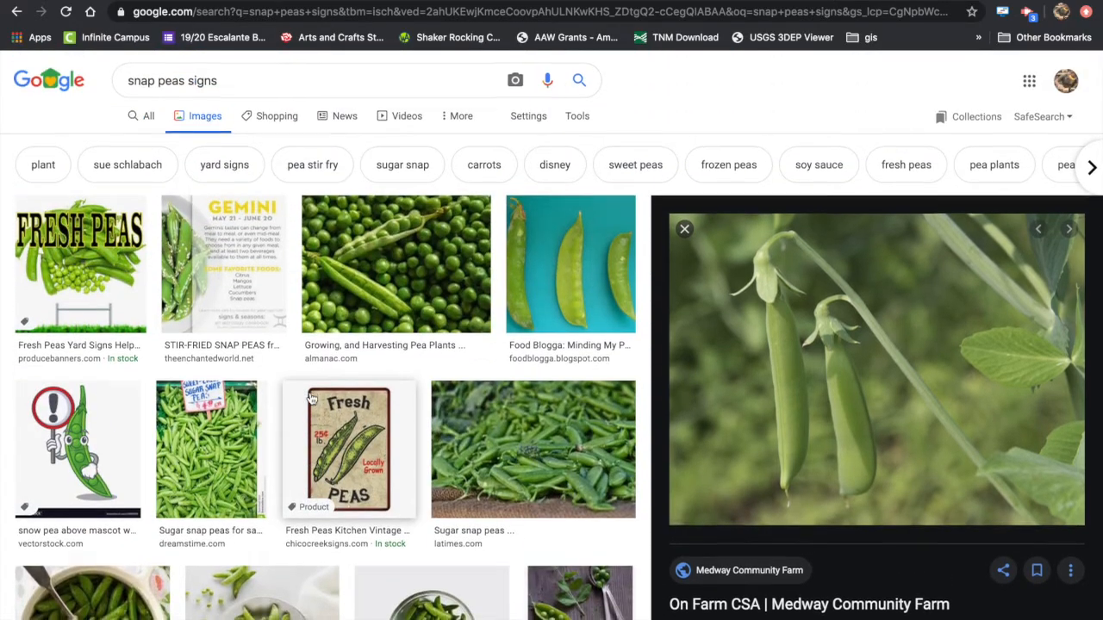
- Save the chefs-garden.com image of an open pea pod to the Desktop as a JPEG named "snap pea design for vectr"
{"action": "scroll", "coordinate": [312, 399], "scroll_direction": "down", "scroll_amount": 5}
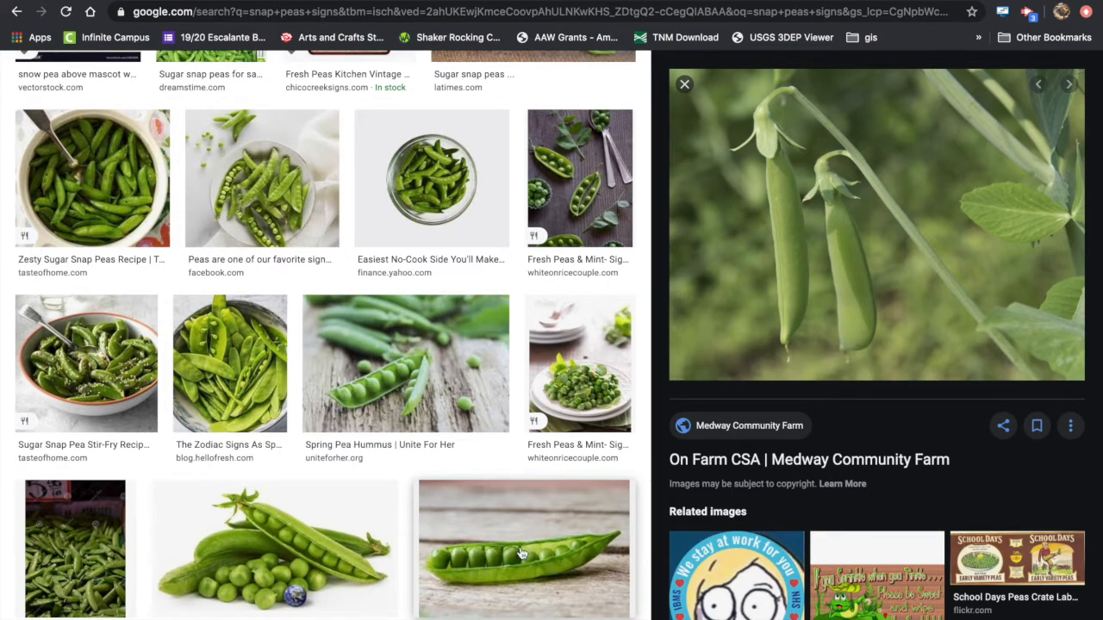
{"action": "scroll", "coordinate": [532, 568], "scroll_direction": "down", "scroll_amount": 2}
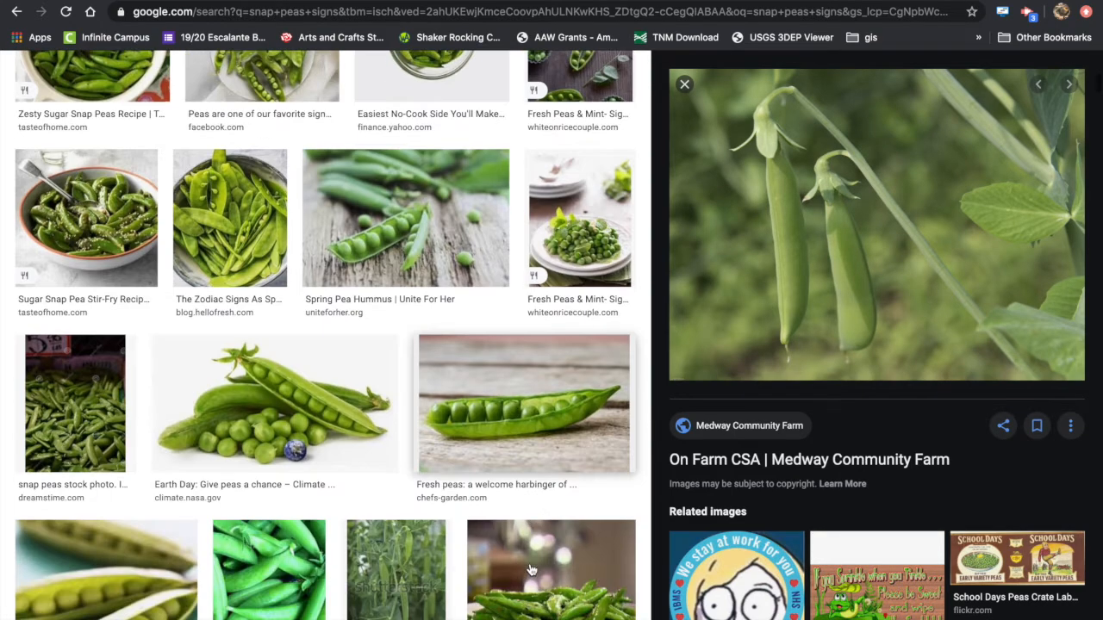
{"action": "right_click", "coordinate": [494, 417]}
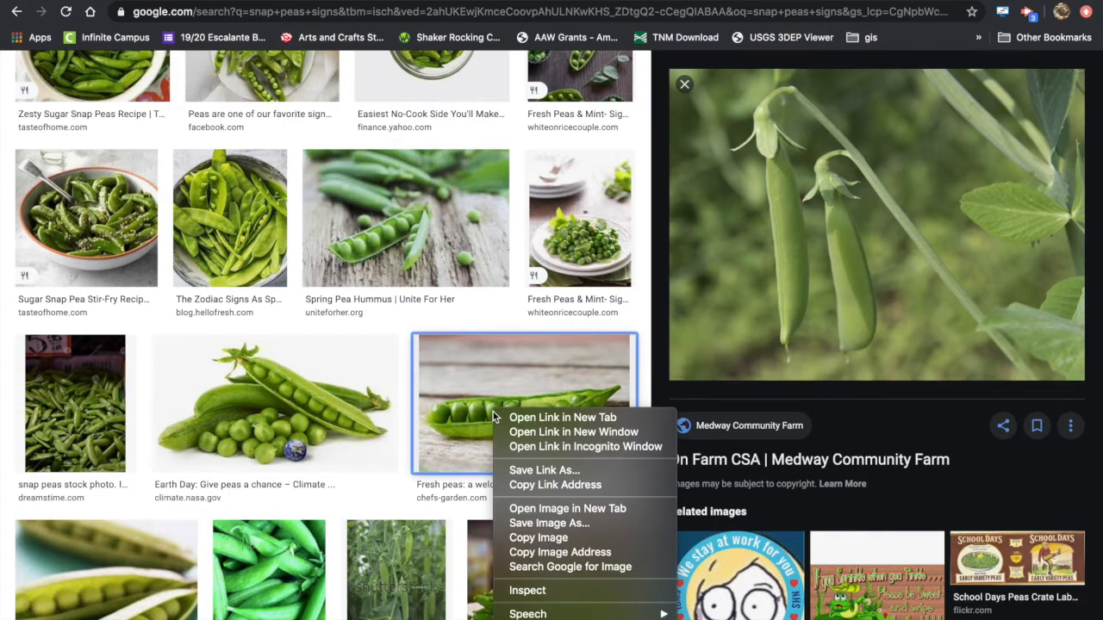
{"action": "left_click", "coordinate": [548, 524]}
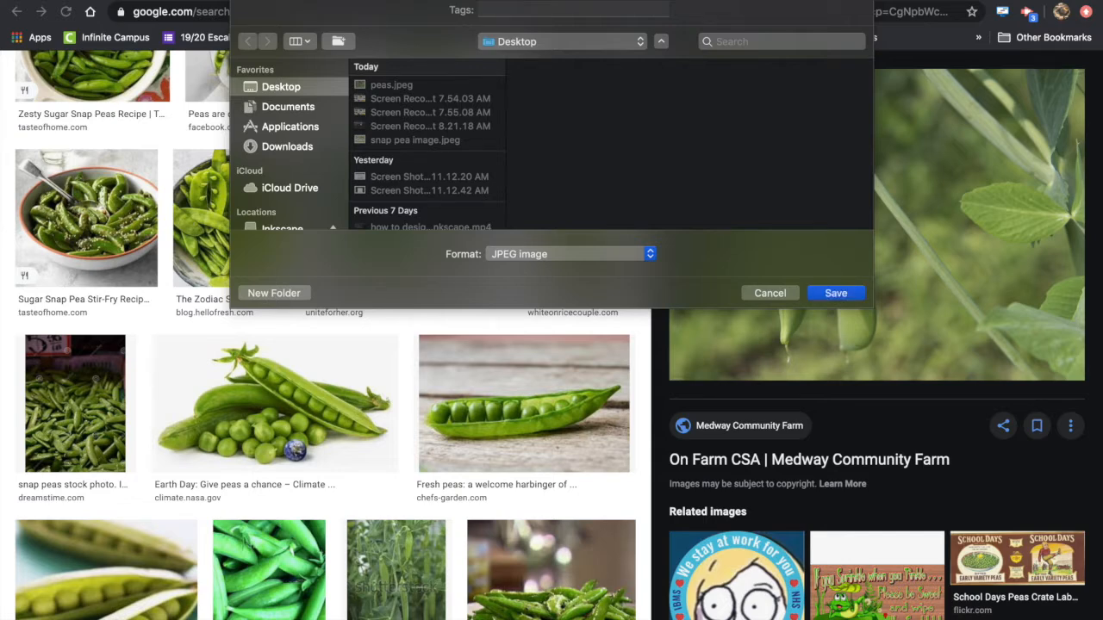
{"action": "left_click", "coordinate": [831, 286]}
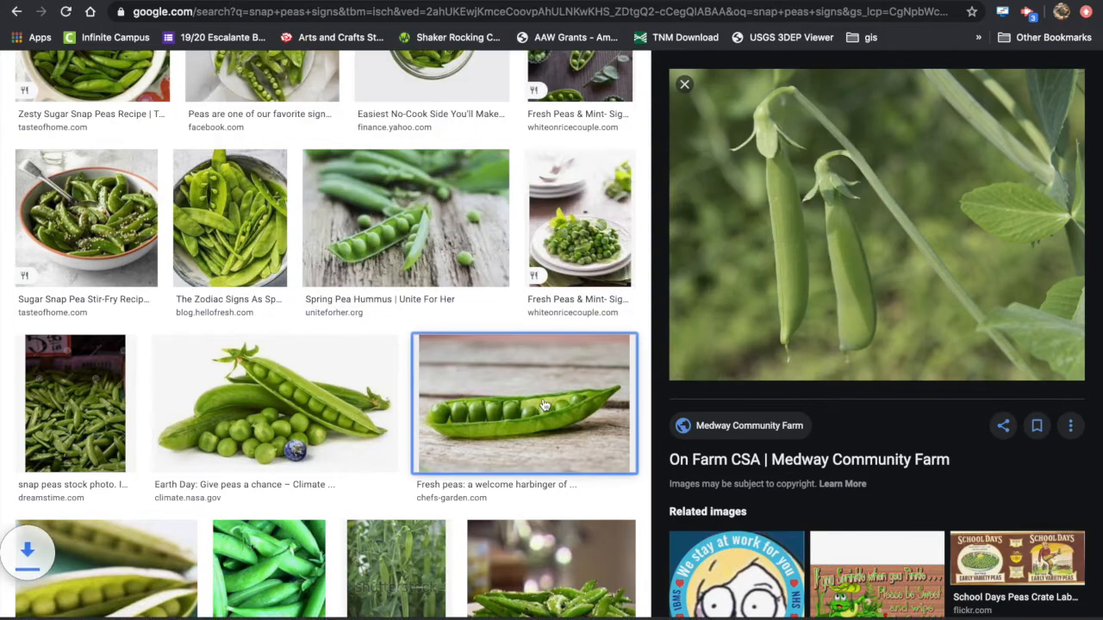
- Find the "Farm Fresh Peas Locally Grown" sign image and save it to the Desktop as a JPEG named "snap pea word"
{"action": "scroll", "coordinate": [545, 405], "scroll_direction": "down", "scroll_amount": 5}
{"action": "scroll", "coordinate": [505, 489], "scroll_direction": "down", "scroll_amount": 4}
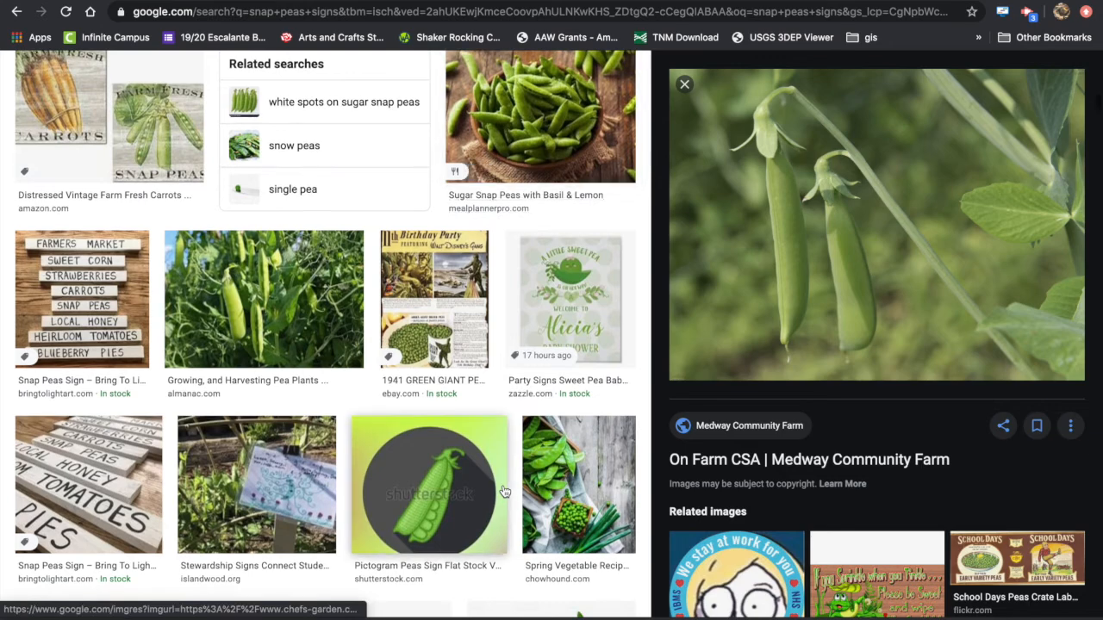
{"action": "scroll", "coordinate": [505, 491], "scroll_direction": "down", "scroll_amount": 2}
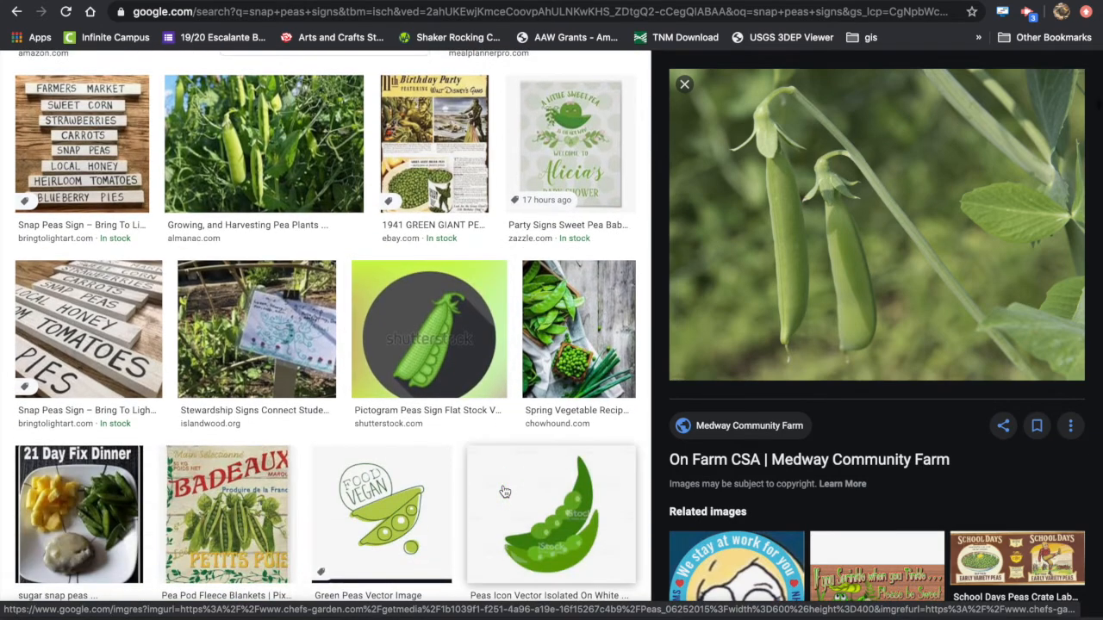
{"action": "scroll", "coordinate": [504, 491], "scroll_direction": "down", "scroll_amount": 3}
{"action": "scroll", "coordinate": [505, 491], "scroll_direction": "down", "scroll_amount": 4}
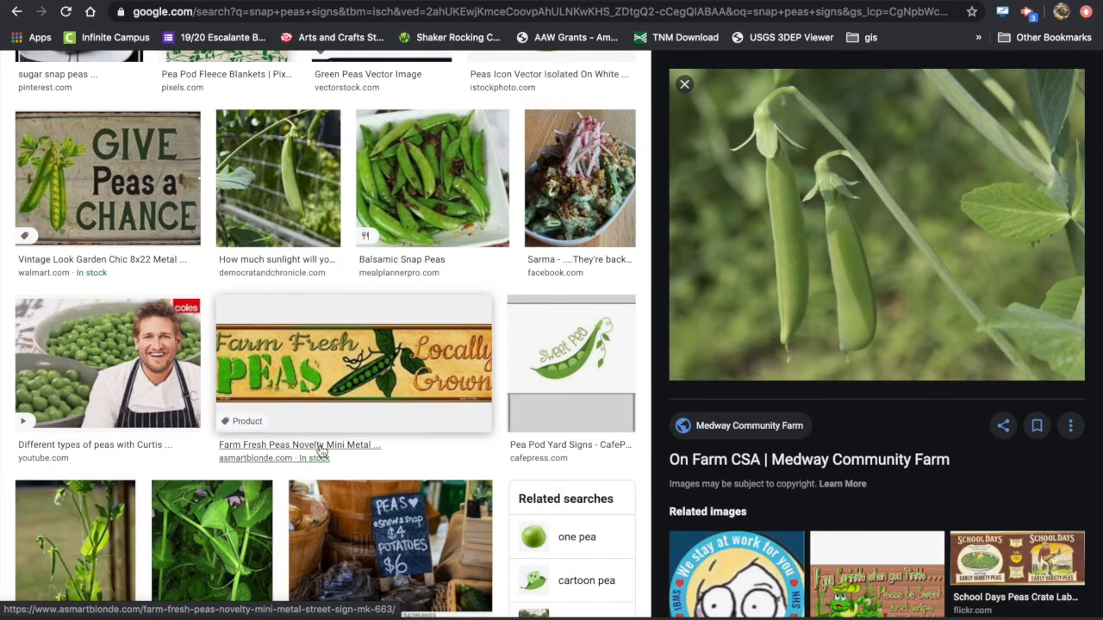
{"action": "scroll", "coordinate": [320, 451], "scroll_direction": "down", "scroll_amount": 1}
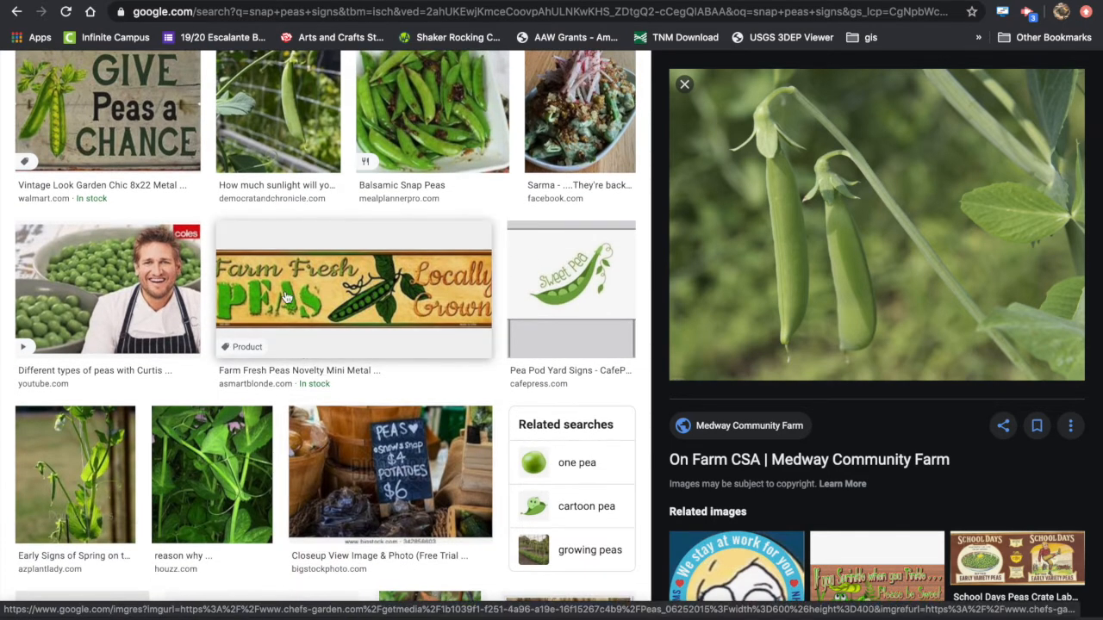
{"action": "scroll", "coordinate": [287, 298], "scroll_direction": "down", "scroll_amount": 5}
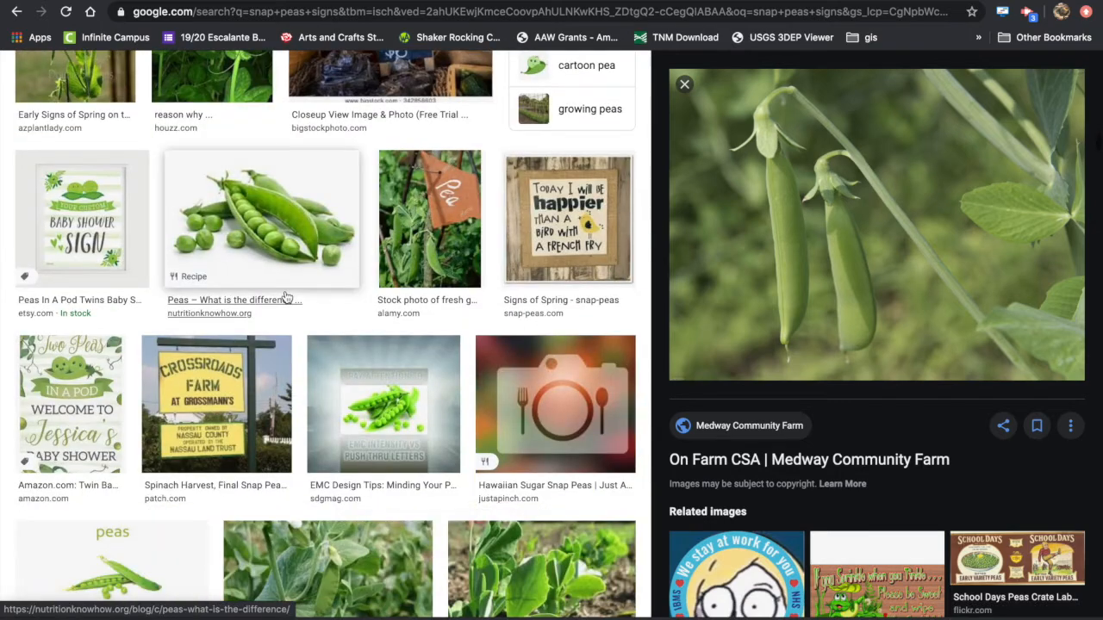
{"action": "scroll", "coordinate": [287, 298], "scroll_direction": "down", "scroll_amount": 3}
{"action": "scroll", "coordinate": [286, 298], "scroll_direction": "up", "scroll_amount": 6}
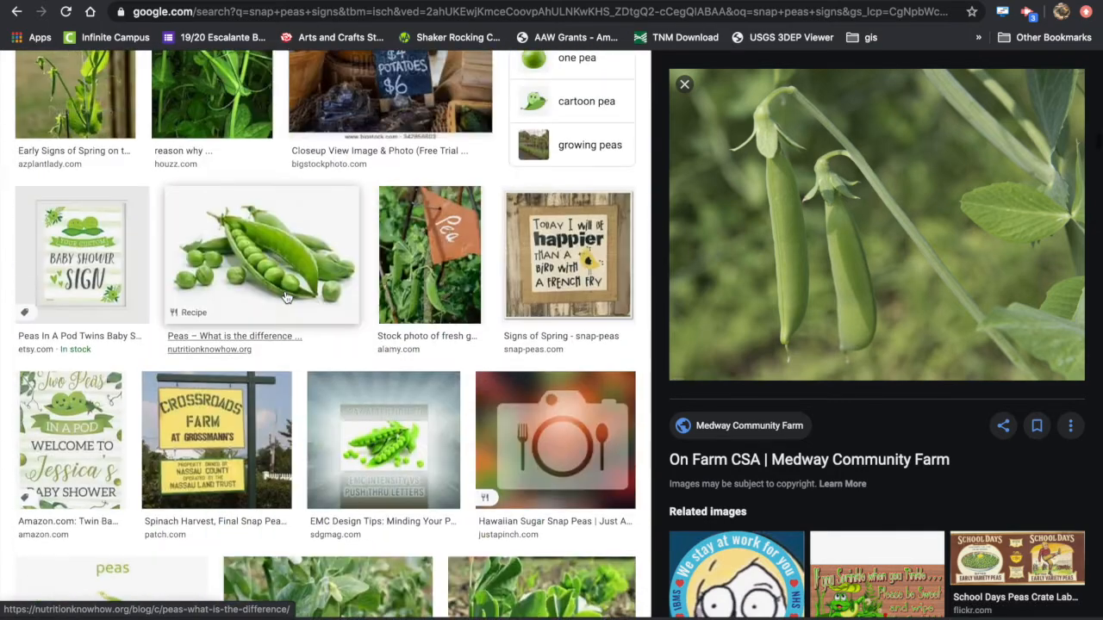
{"action": "scroll", "coordinate": [307, 357], "scroll_direction": "up", "scroll_amount": 2}
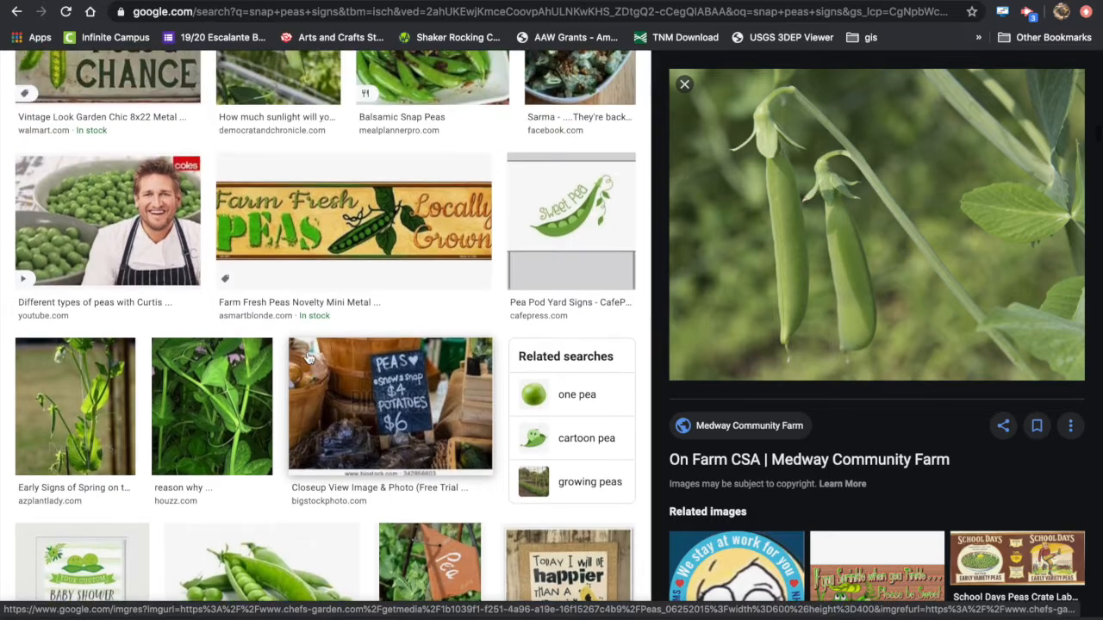
{"action": "right_click", "coordinate": [291, 249]}
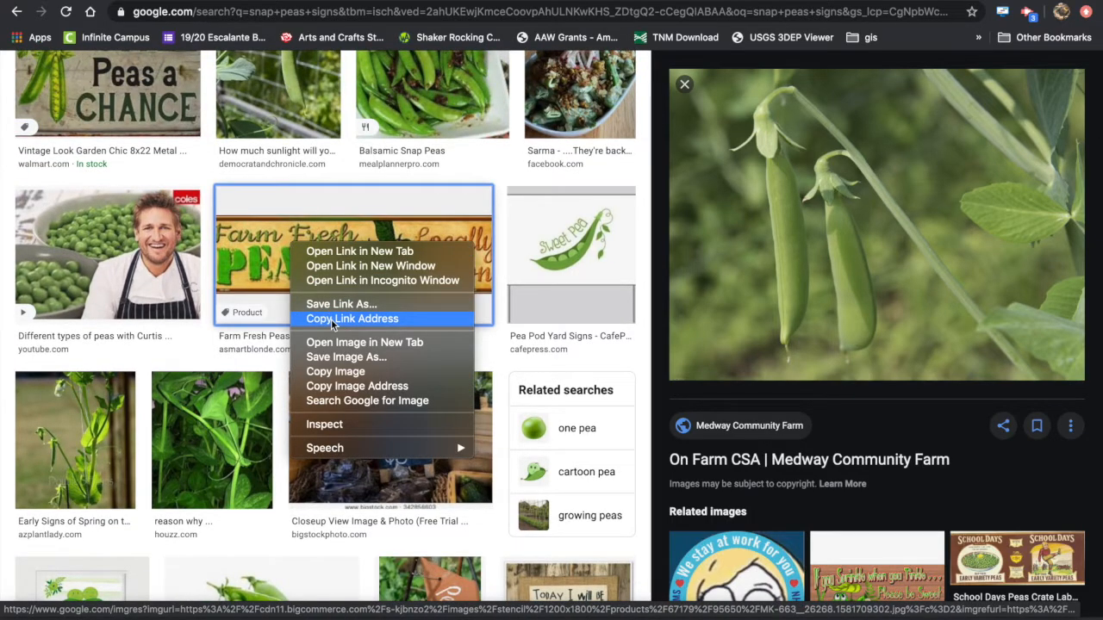
{"action": "left_click", "coordinate": [339, 356]}
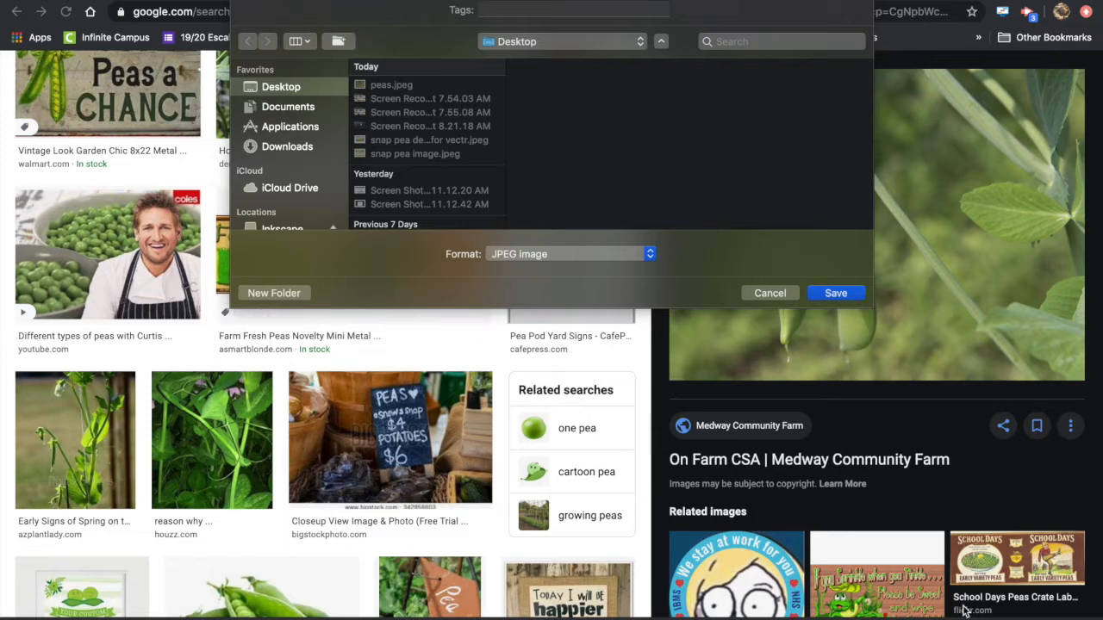
{"action": "left_click", "coordinate": [834, 293]}
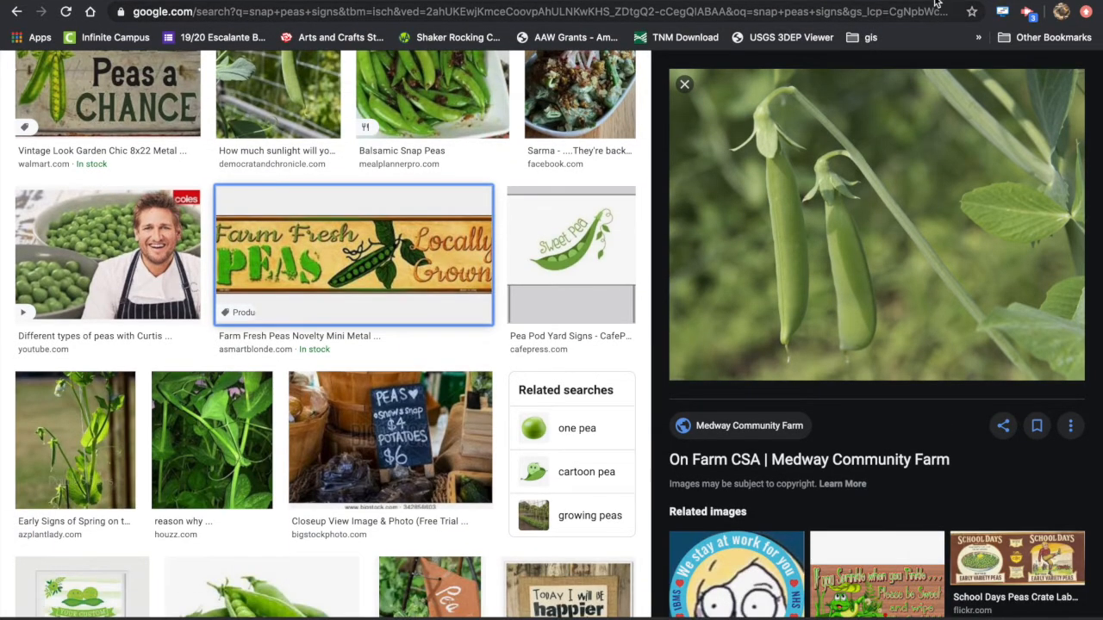
- Switch to the blank Vectr drawing and import "snap pea image.jpeg" and "snap pea word.jpeg" from the Desktop
{"action": "left_click", "coordinate": [933, 17]}
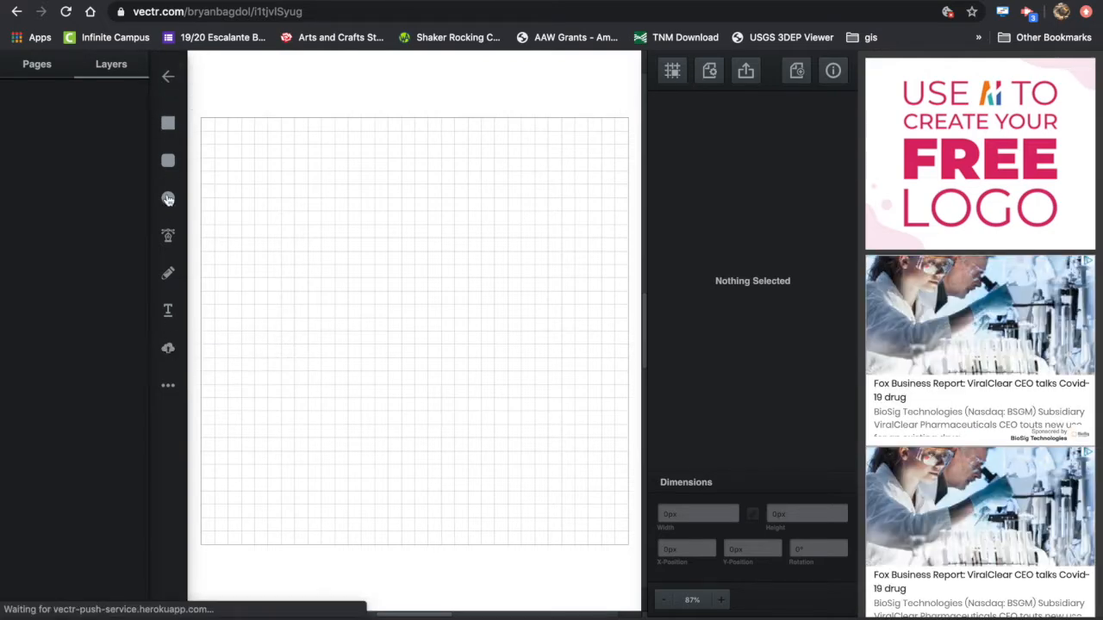
{"action": "left_click", "coordinate": [168, 350]}
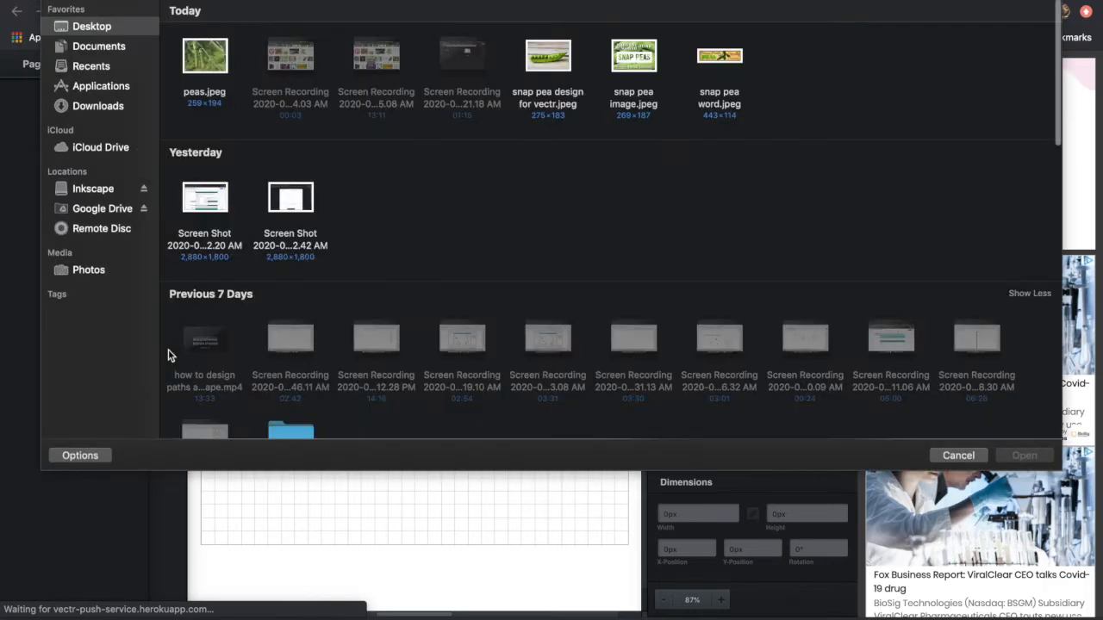
{"action": "double_click", "coordinate": [635, 54]}
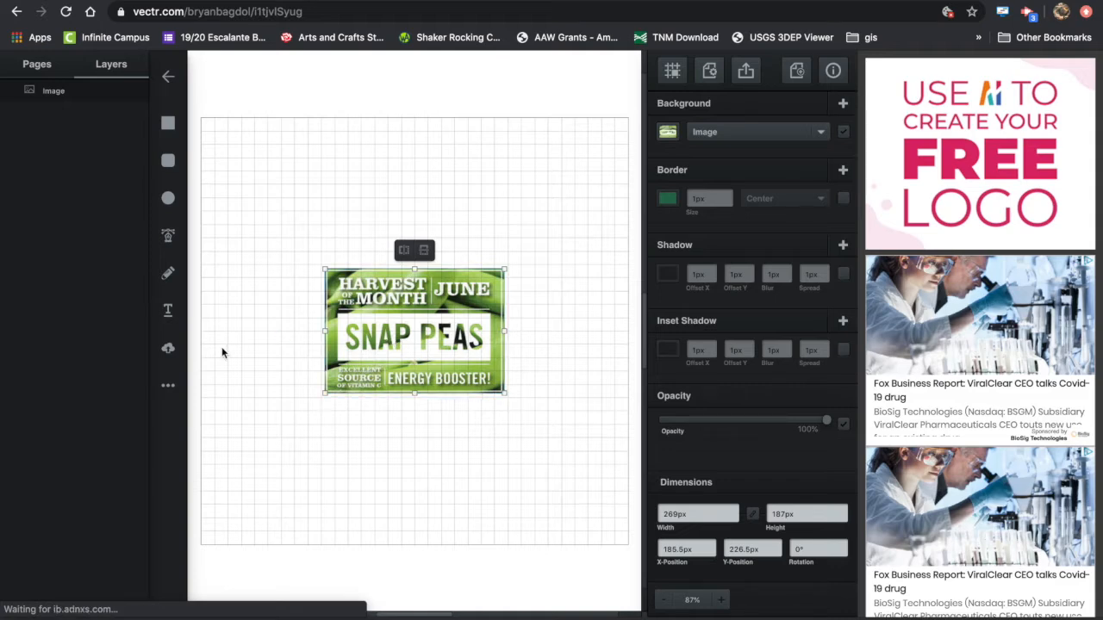
{"action": "left_click", "coordinate": [168, 343]}
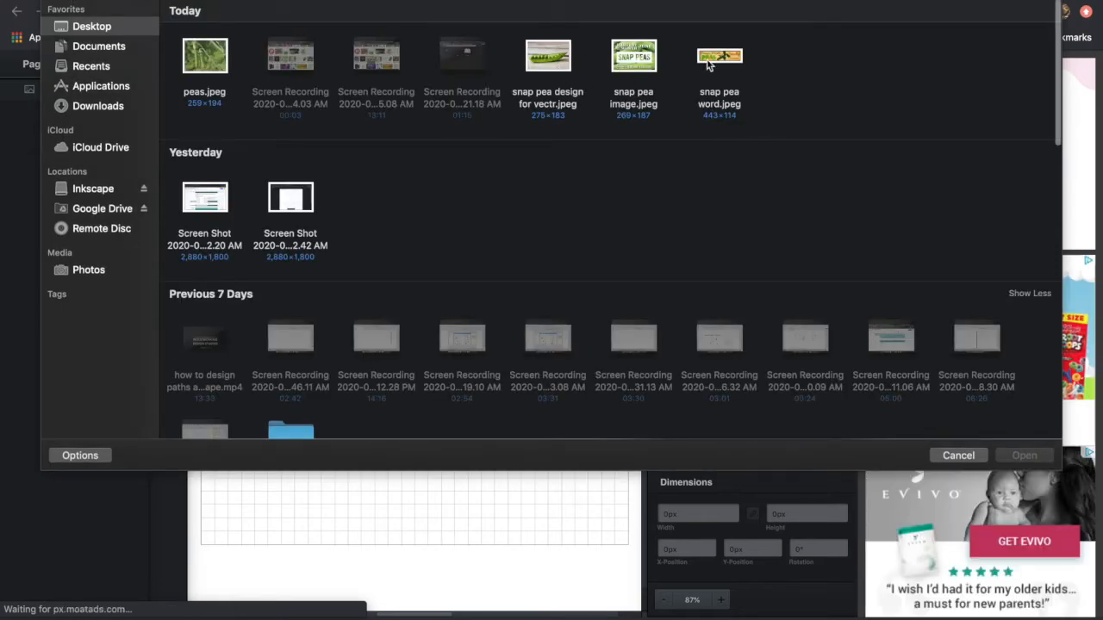
{"action": "double_click", "coordinate": [728, 57]}
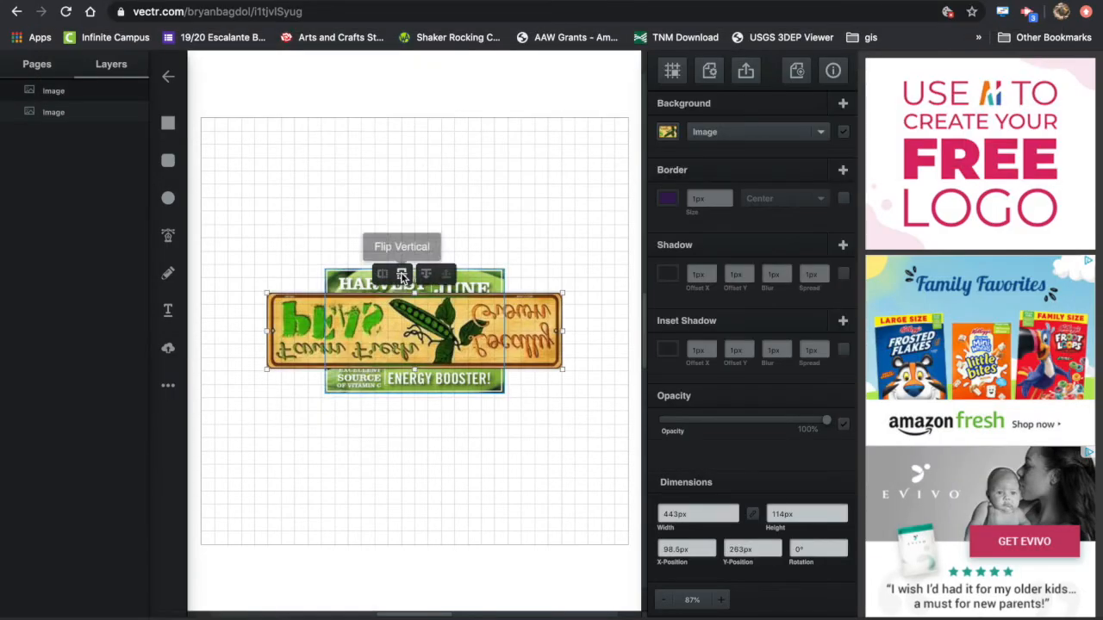
- Replace the green snap pea label image with "snap pea design for vectr.jpeg" from the Desktop and place it just below the sign at X 120 px, Y 357 px
{"action": "left_click", "coordinate": [429, 377]}
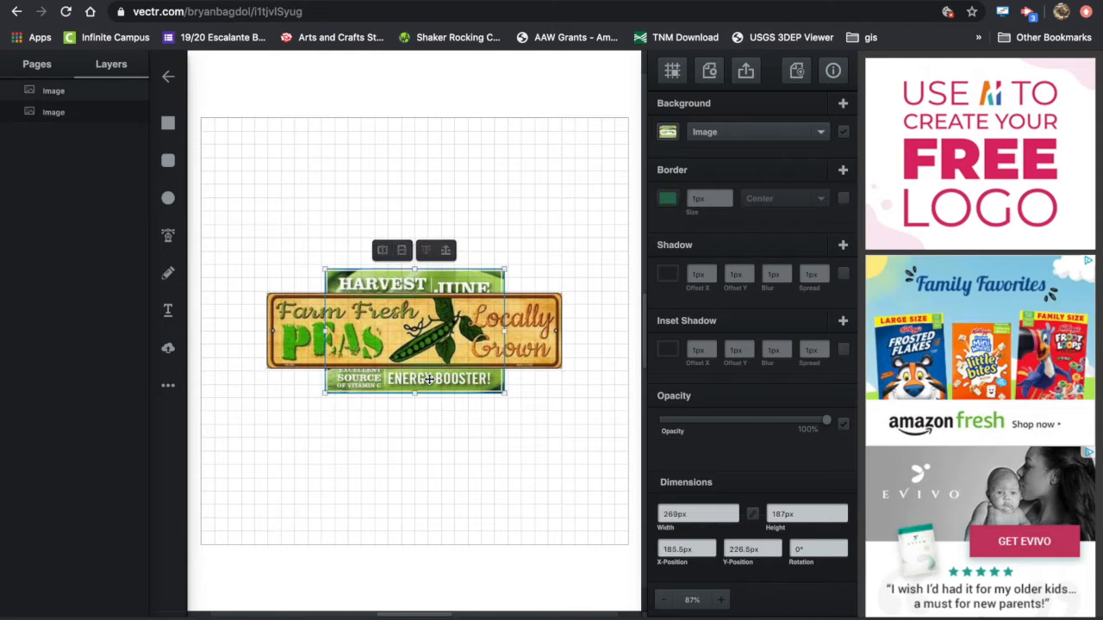
{"action": "key", "text": "Delete"}
{"action": "left_click", "coordinate": [166, 349]}
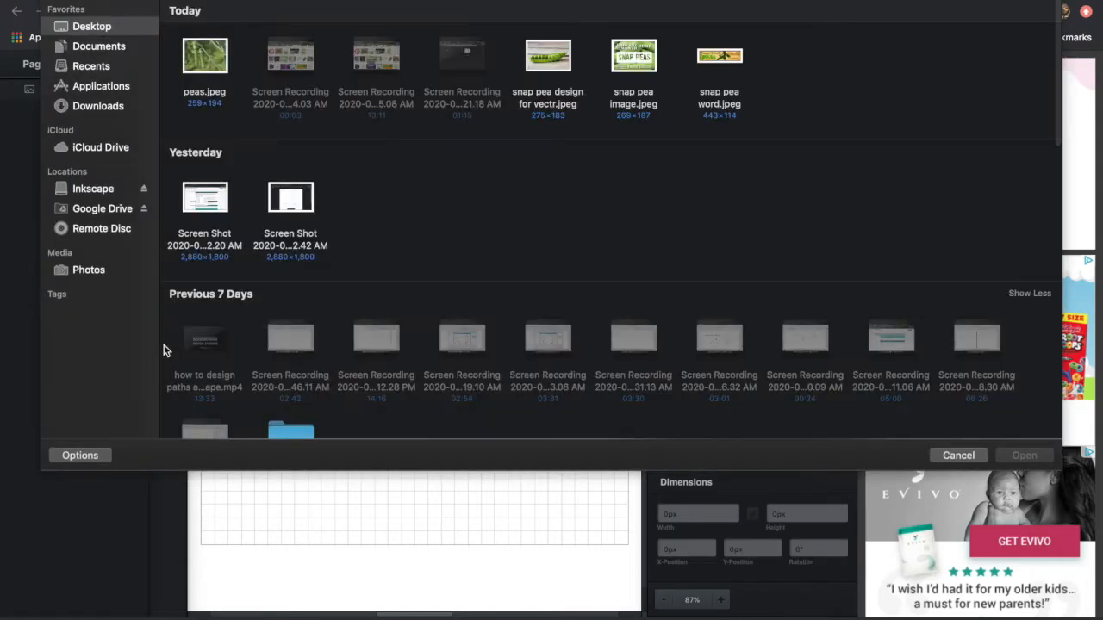
{"action": "double_click", "coordinate": [550, 53]}
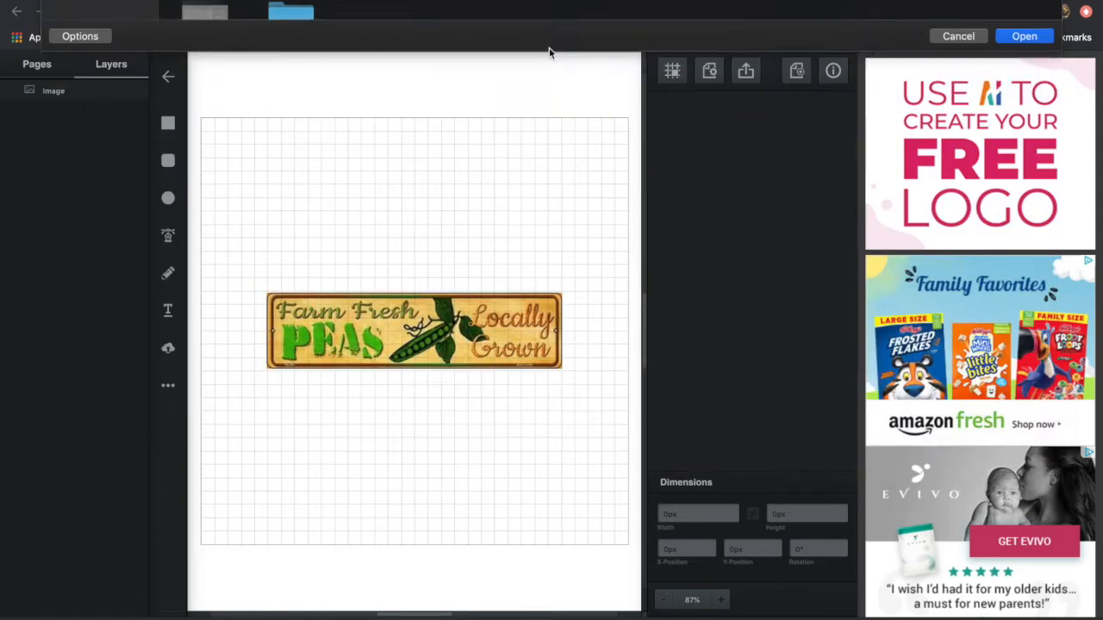
{"action": "left_click_drag", "start_coordinate": [420, 310], "coordinate": [379, 410]}
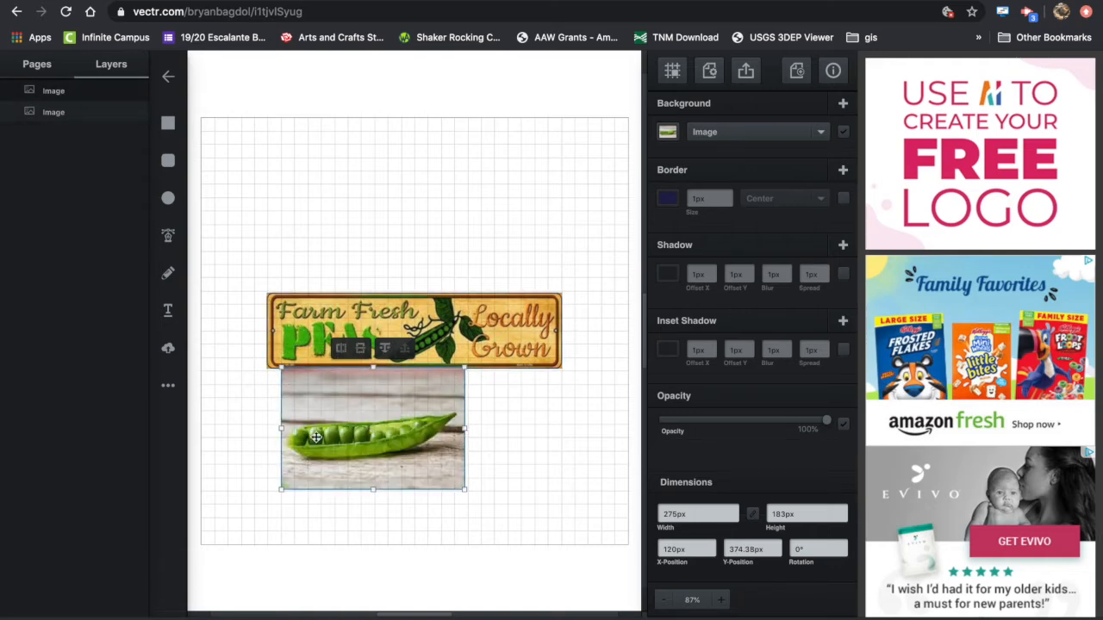
{"action": "left_click_drag", "start_coordinate": [380, 445], "coordinate": [378, 433]}
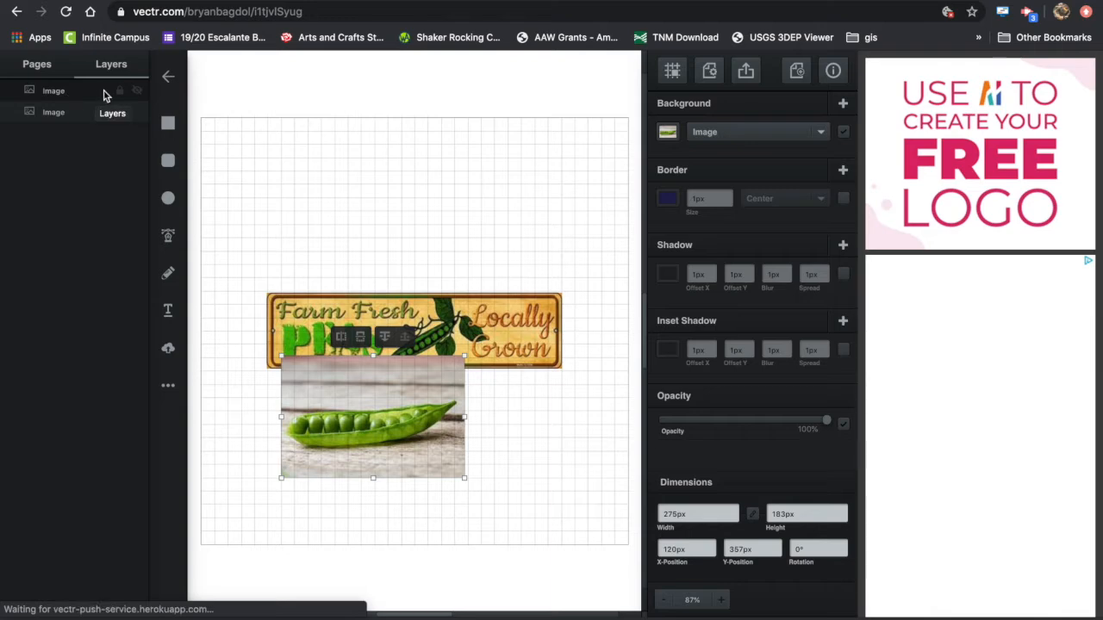
- Lock both image layers, the pea pod photo and the Farm Fresh Peas sign
{"action": "double_click", "coordinate": [57, 91]}
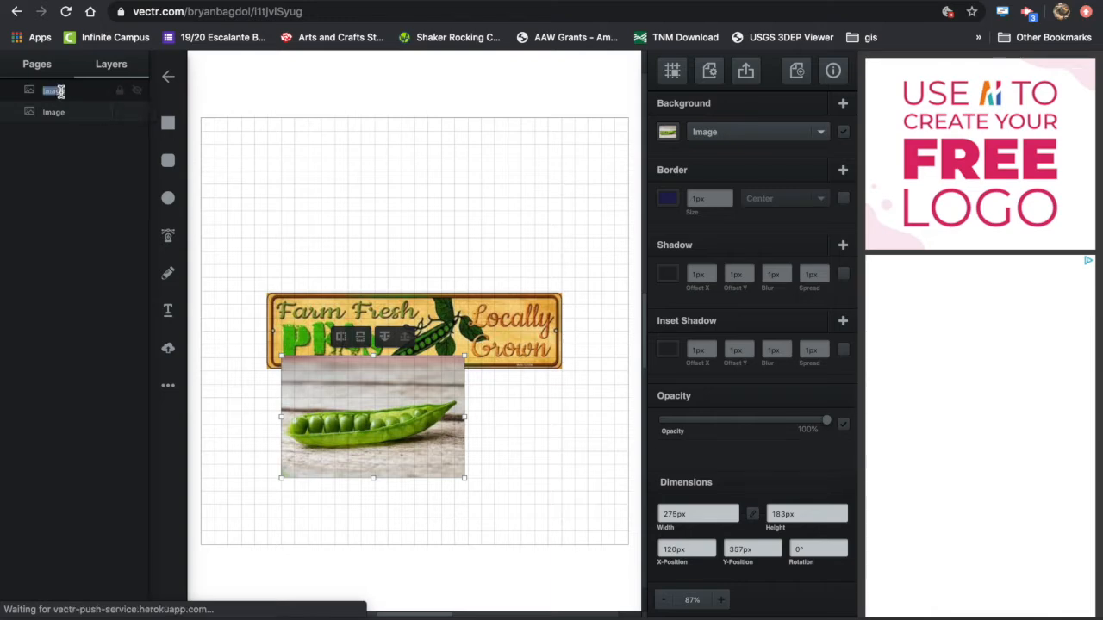
{"action": "left_click", "coordinate": [120, 92]}
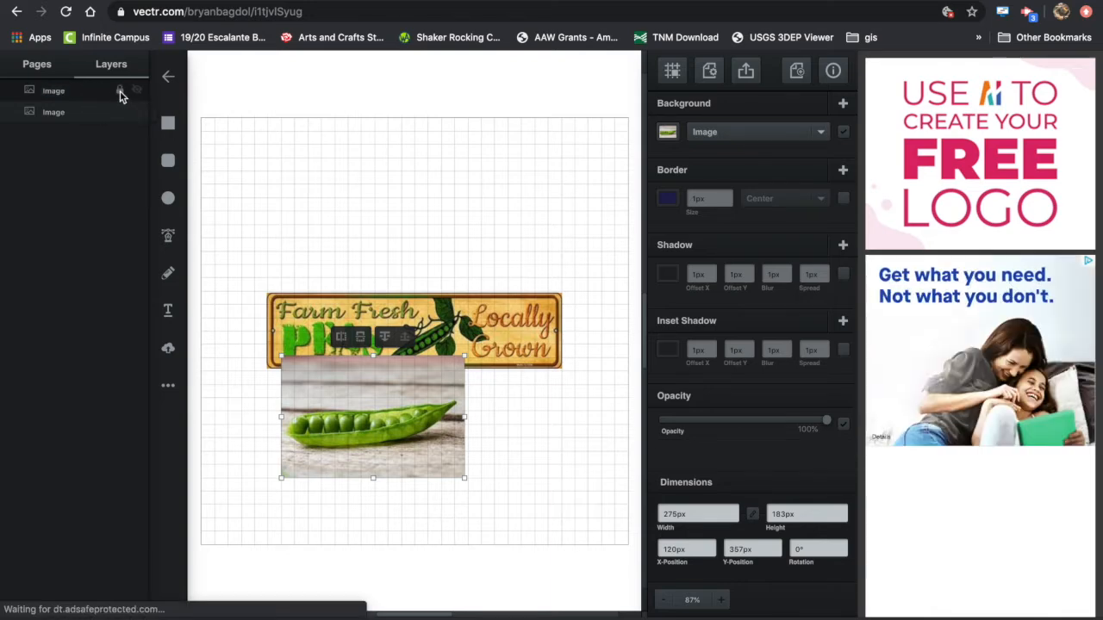
{"action": "left_click", "coordinate": [73, 113]}
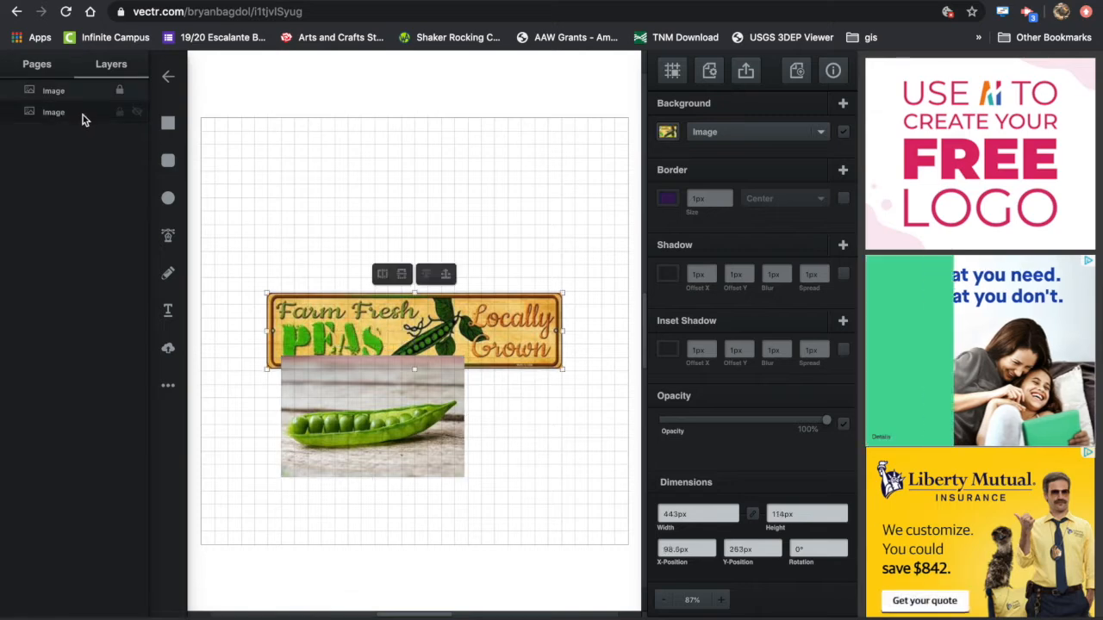
{"action": "left_click", "coordinate": [120, 113]}
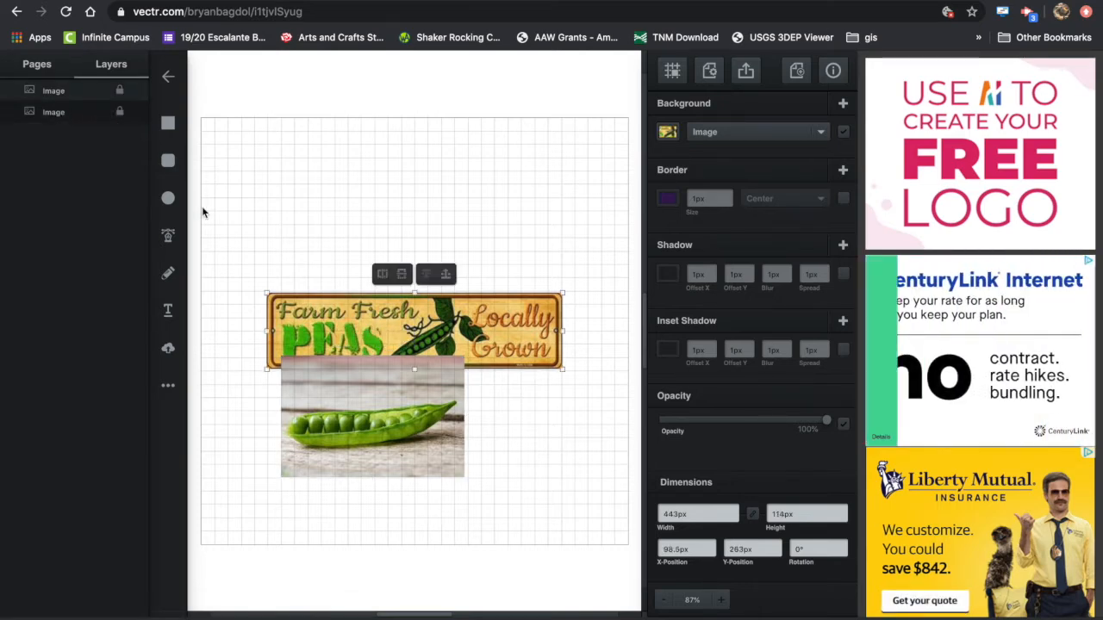
- Trace the P of "PEAS" with the Pen tool from its upper-left corner around the bowl and down the stem's right edge
{"action": "scroll", "coordinate": [335, 316], "scroll_direction": "up", "scroll_amount": 5}
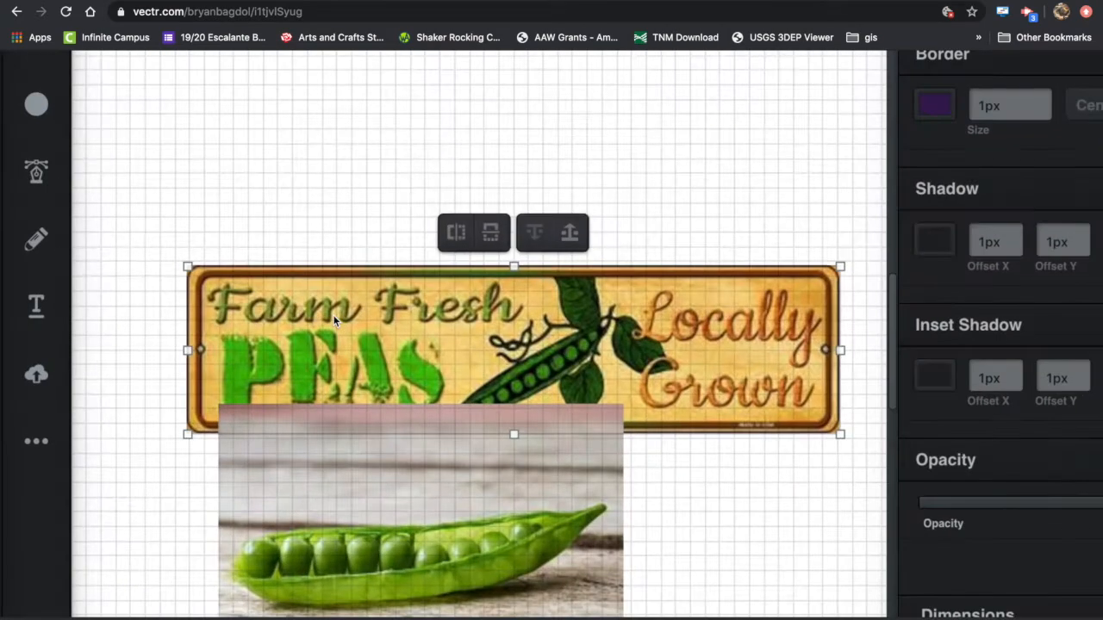
{"action": "scroll", "coordinate": [334, 319], "scroll_direction": "up", "scroll_amount": 5}
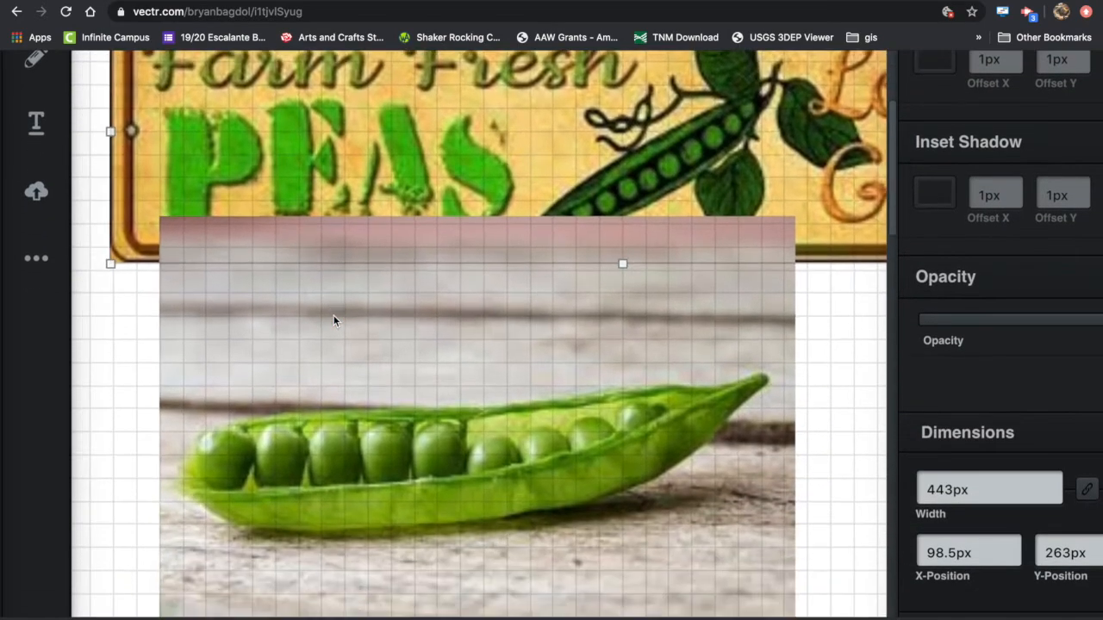
{"action": "scroll", "coordinate": [334, 319], "scroll_direction": "up", "scroll_amount": 3}
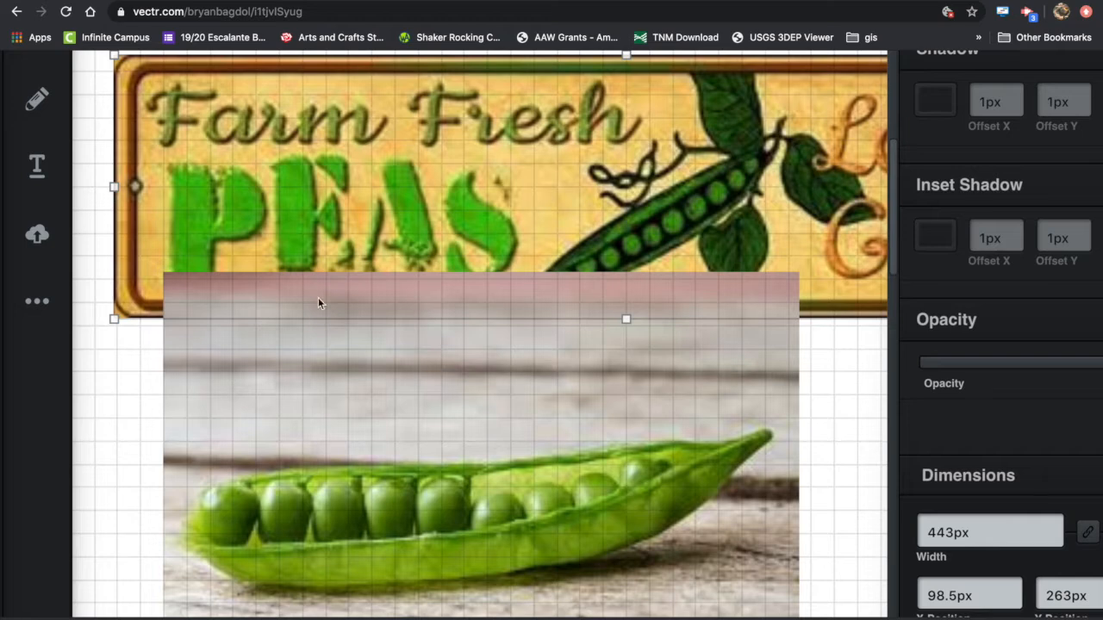
{"action": "scroll", "coordinate": [38, 231], "scroll_direction": "up", "scroll_amount": 2}
{"action": "scroll", "coordinate": [38, 231], "scroll_direction": "up", "scroll_amount": 3}
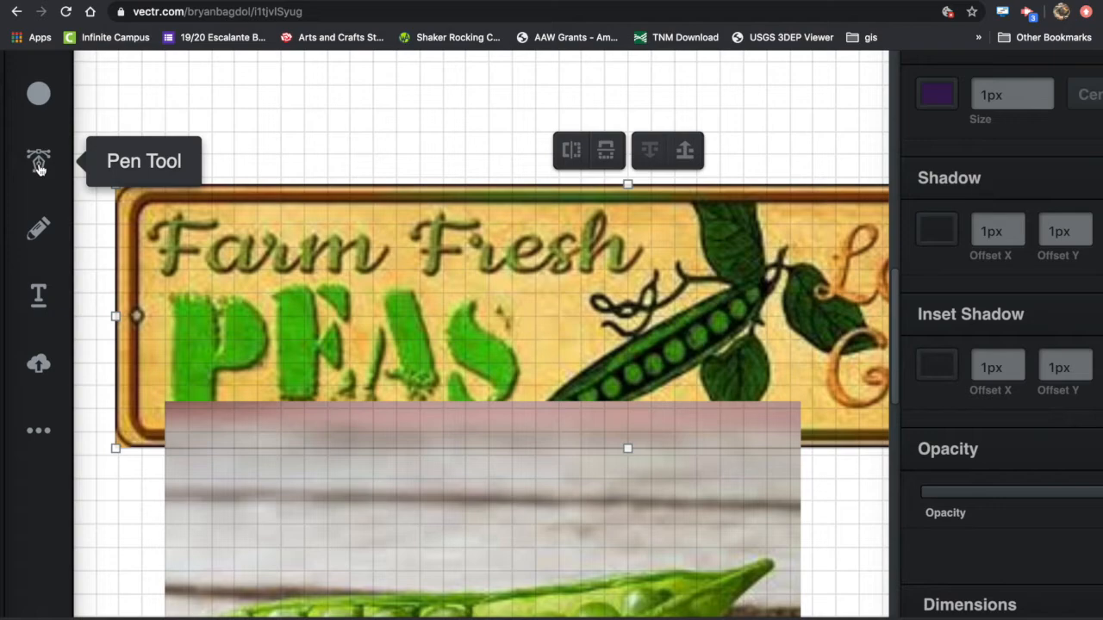
{"action": "scroll", "coordinate": [38, 168], "scroll_direction": "up", "scroll_amount": 5}
{"action": "scroll", "coordinate": [38, 168], "scroll_direction": "left", "scroll_amount": 5}
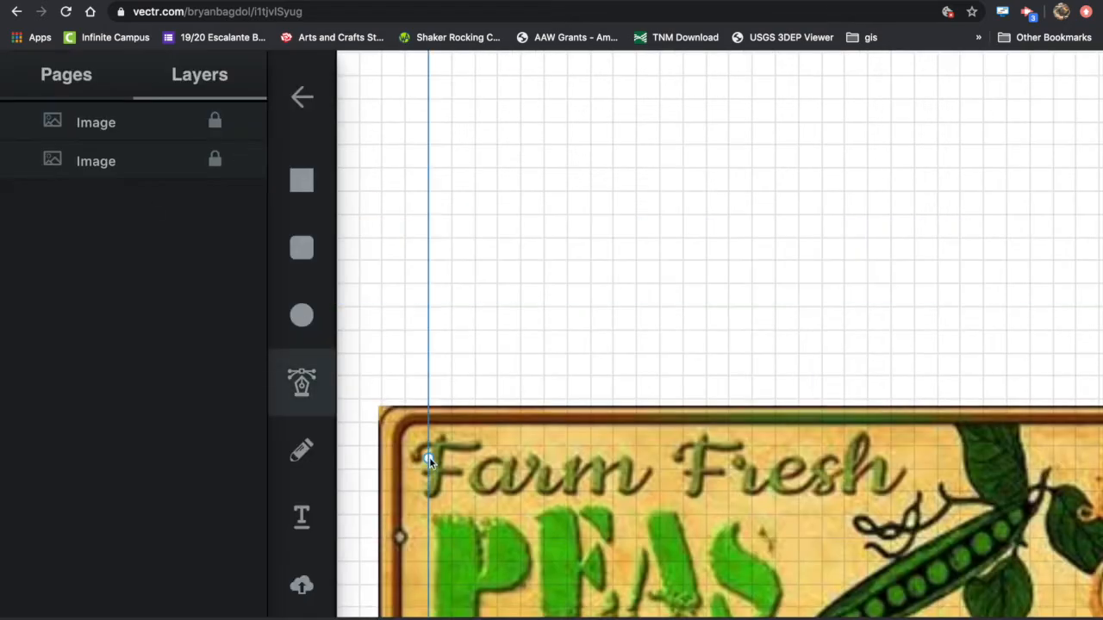
{"action": "scroll", "coordinate": [429, 457], "scroll_direction": "down", "scroll_amount": 5}
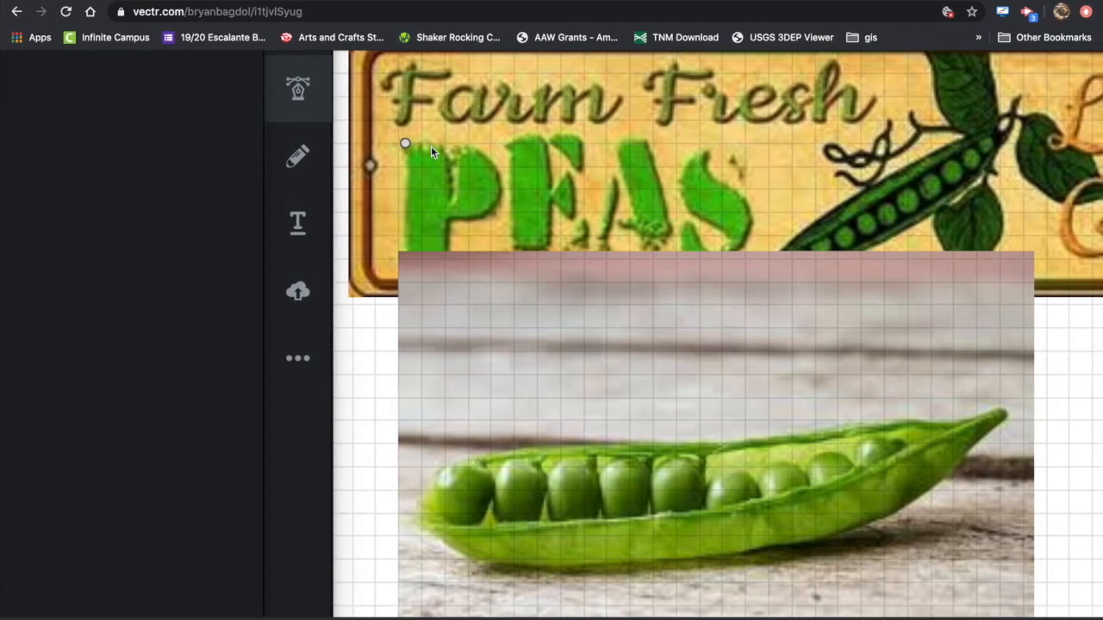
{"action": "left_click", "coordinate": [407, 144]}
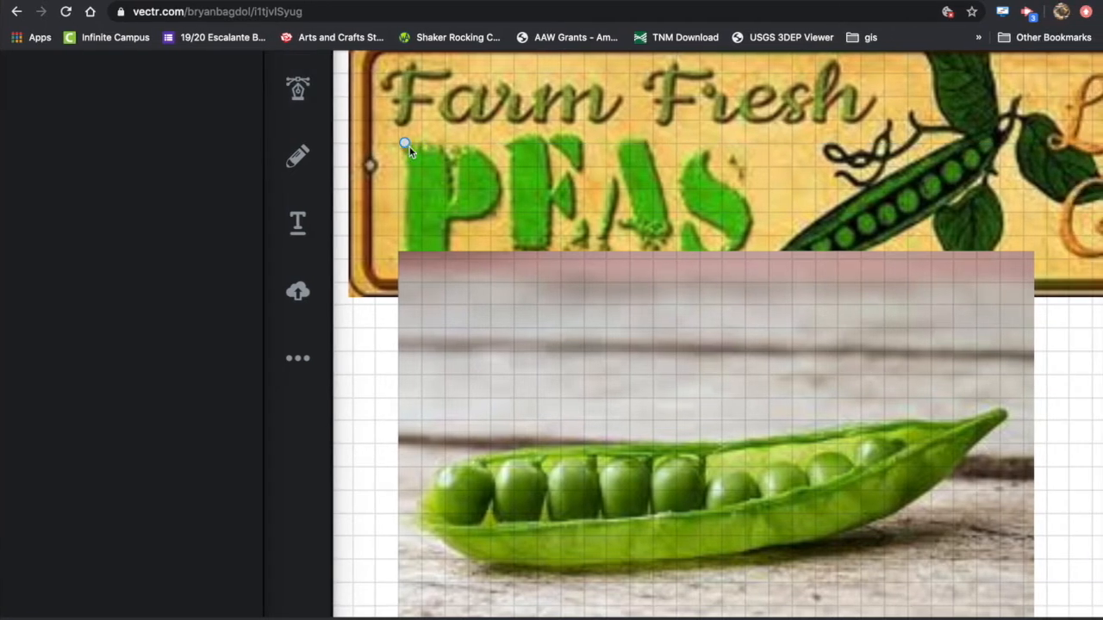
{"action": "left_click", "coordinate": [477, 151]}
{"action": "left_click_drag", "start_coordinate": [477, 152], "coordinate": [488, 213]}
{"action": "left_click", "coordinate": [499, 192]}
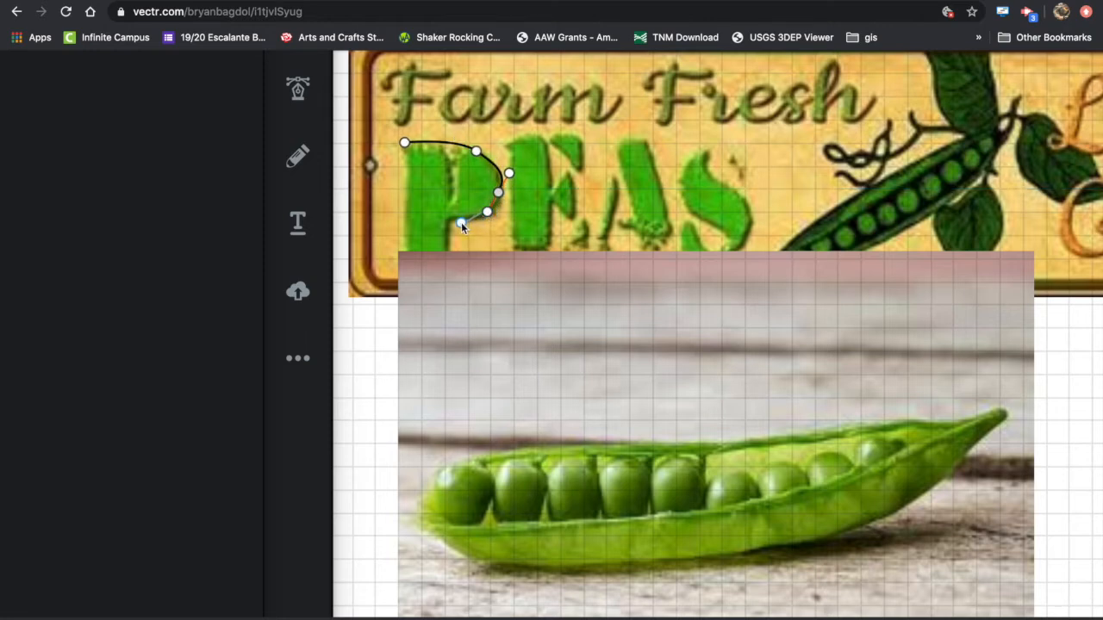
{"action": "left_click", "coordinate": [461, 224]}
{"action": "left_click_drag", "start_coordinate": [460, 222], "coordinate": [446, 272]}
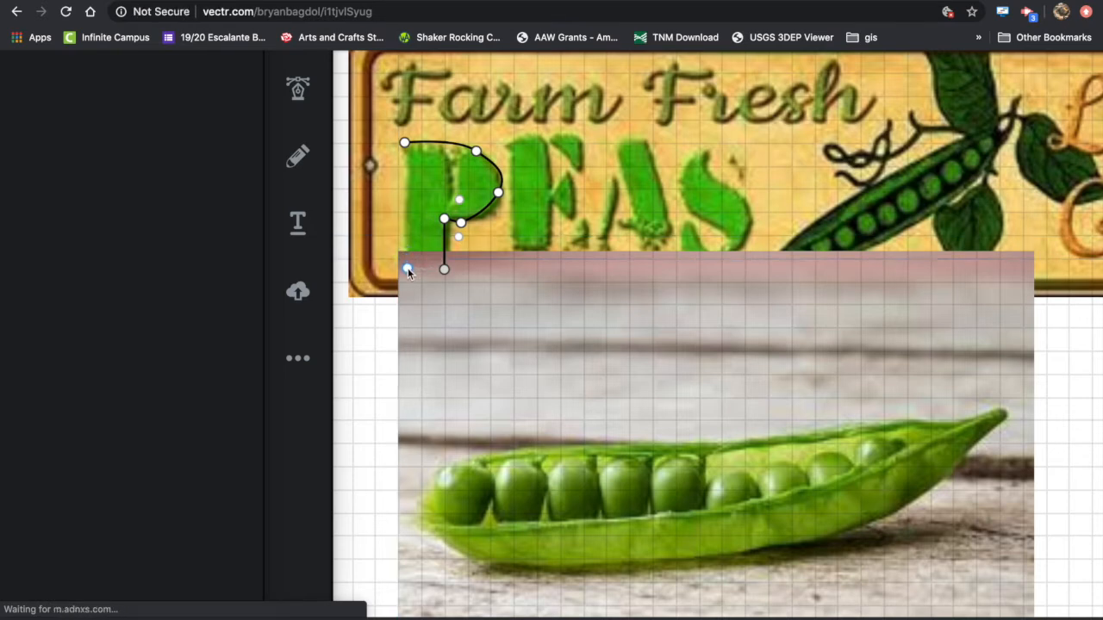
- Trace the bottom and left edges of the P's stem and close the path at its starting point
{"action": "left_click", "coordinate": [408, 269]}
{"action": "mouse_move", "coordinate": [407, 269]}
{"action": "left_mouse_down"}
{"action": "mouse_move", "coordinate": [410, 221]}
{"action": "mouse_move", "coordinate": [409, 257]}
{"action": "left_mouse_up"}
{"action": "scroll", "coordinate": [405, 301], "scroll_direction": "up", "scroll_amount": 1}
{"action": "left_click_drag", "start_coordinate": [405, 298], "coordinate": [409, 244]}
{"action": "scroll", "coordinate": [404, 298], "scroll_direction": "down", "scroll_amount": 1}
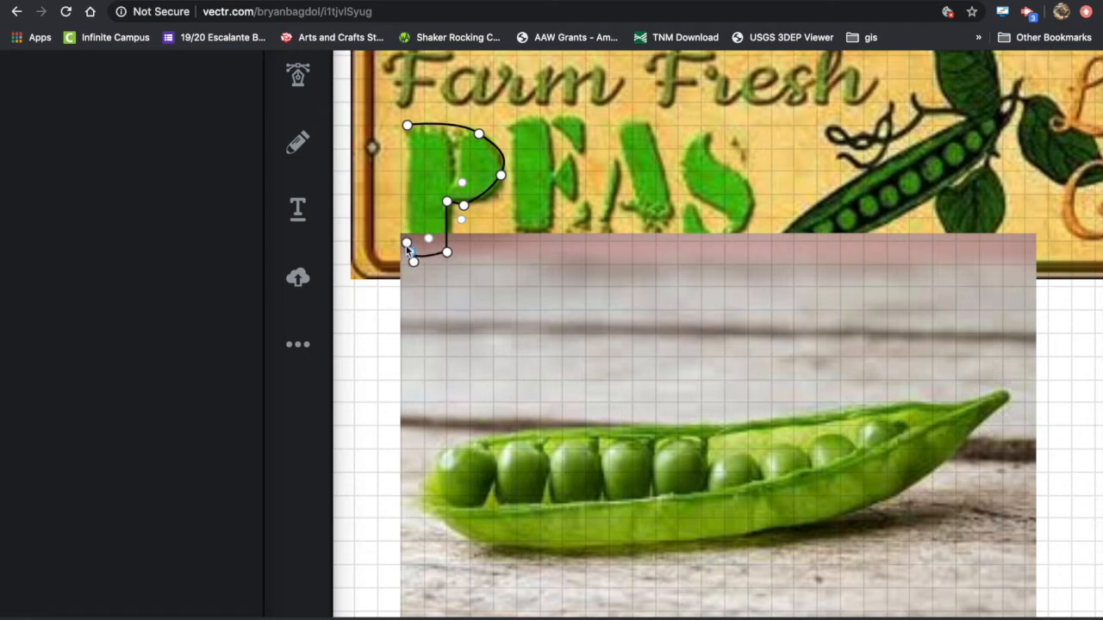
{"action": "left_click_drag", "start_coordinate": [410, 254], "coordinate": [410, 184]}
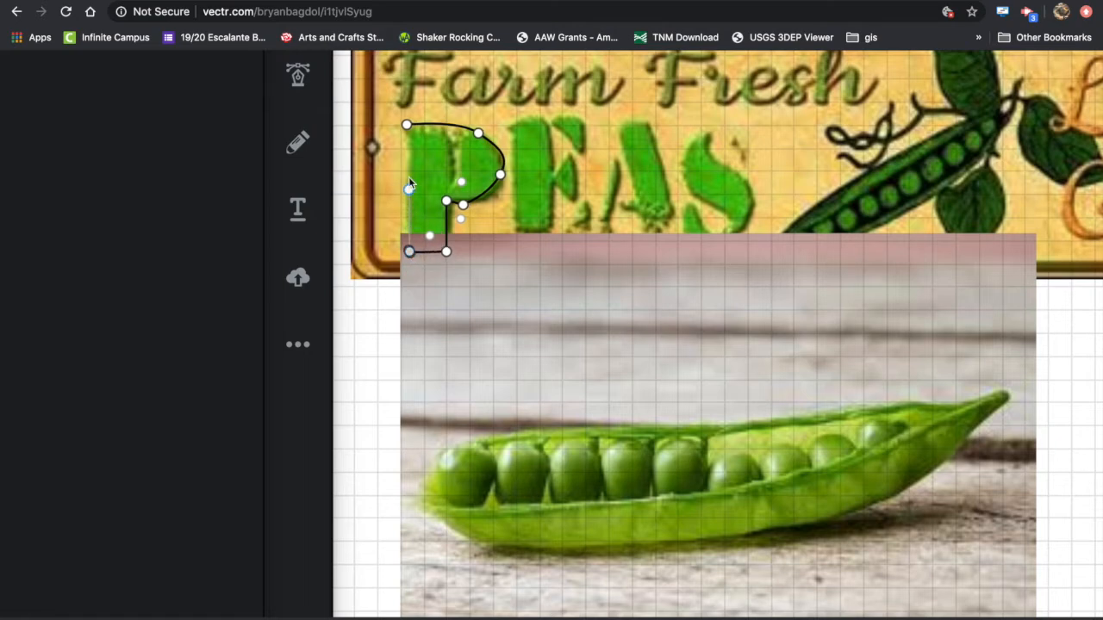
{"action": "left_click", "coordinate": [408, 125]}
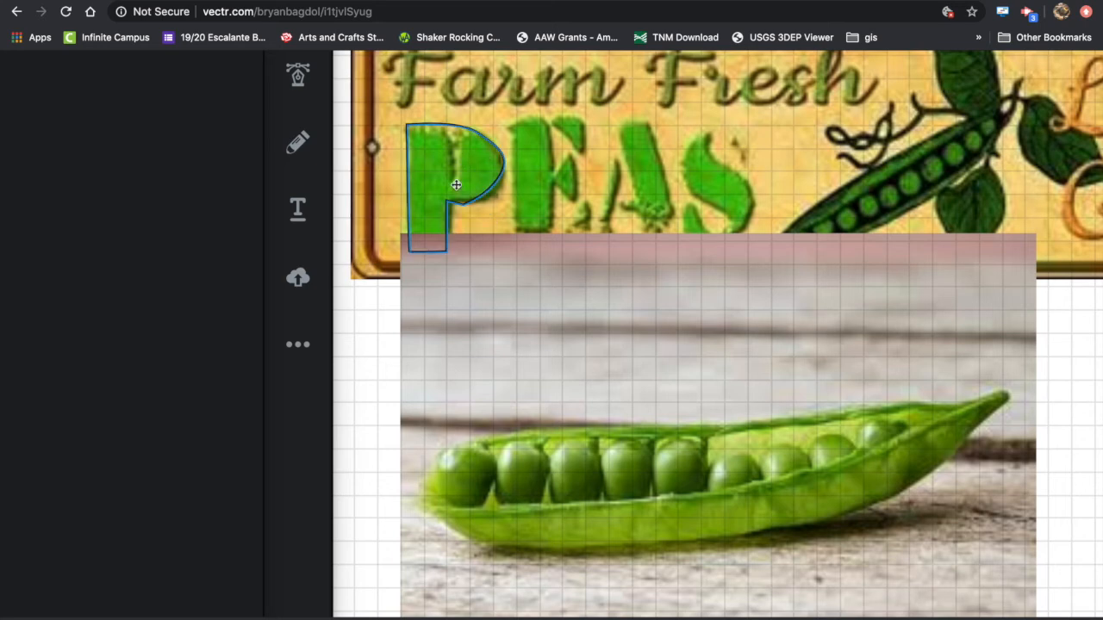
- Adjust the P outline's anchor points along the lower right of the bowl to follow the lettering more closely
{"action": "left_click", "coordinate": [297, 77]}
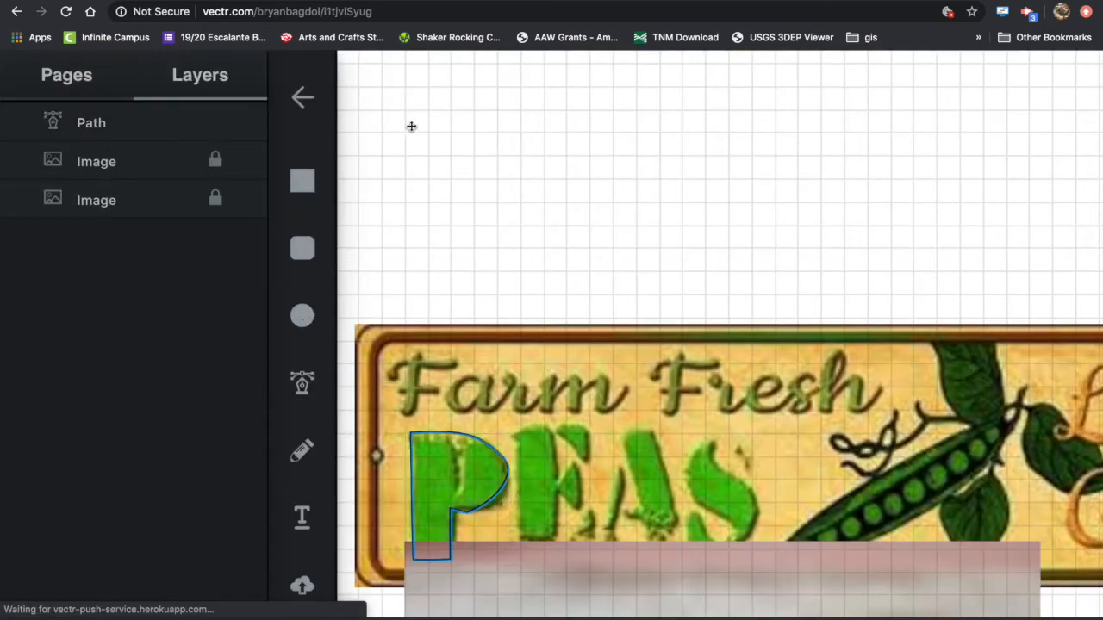
{"action": "left_click", "coordinate": [438, 437]}
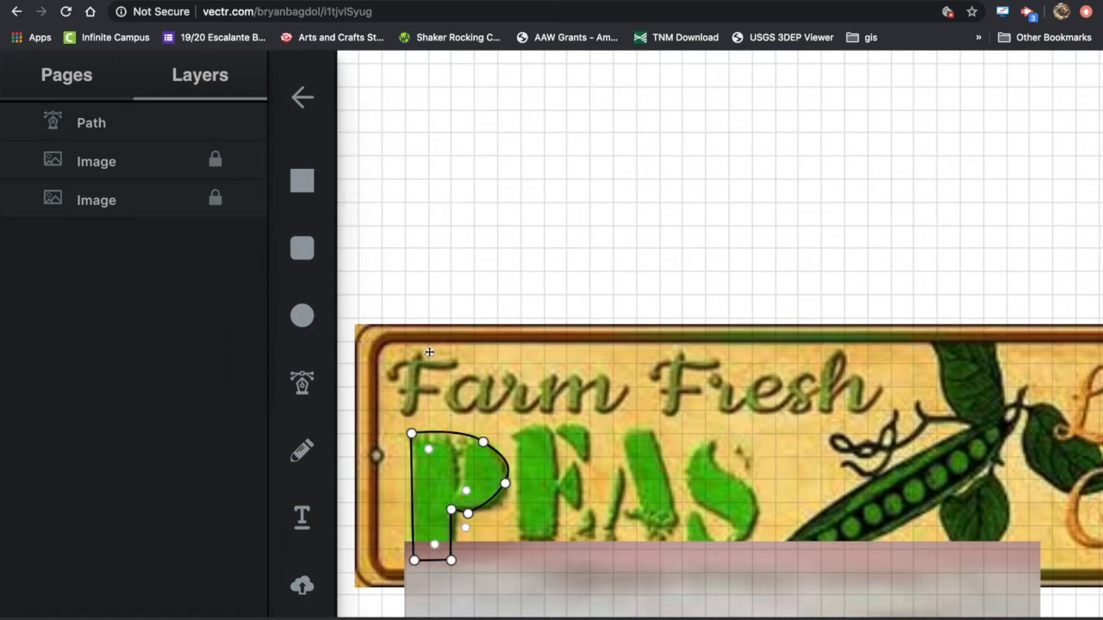
{"action": "scroll", "coordinate": [467, 465], "scroll_direction": "down", "scroll_amount": 5}
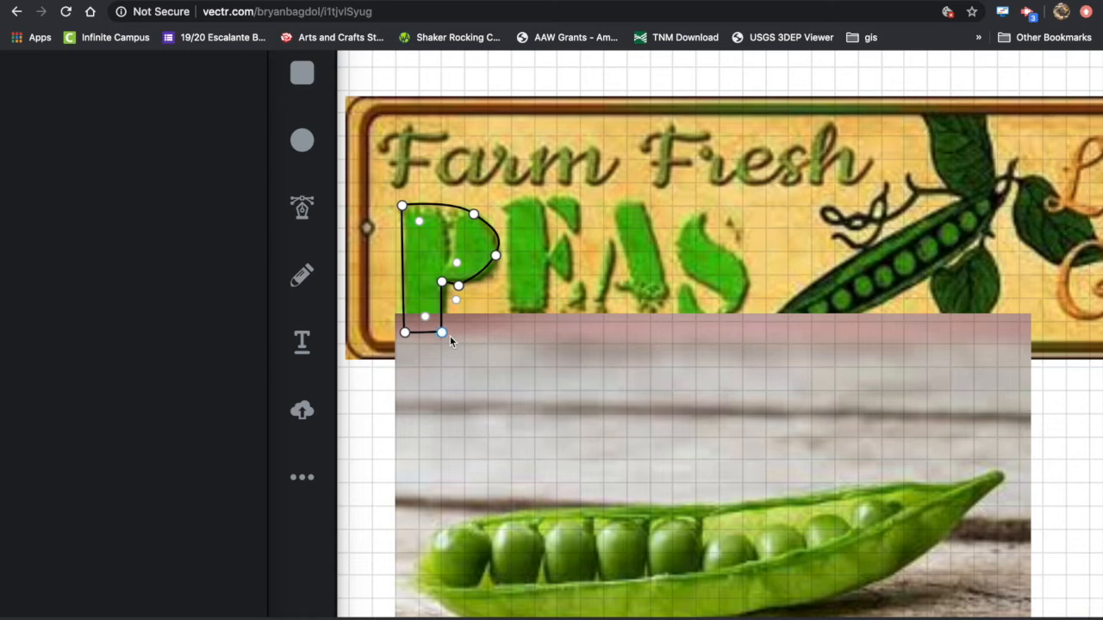
{"action": "left_click_drag", "start_coordinate": [460, 286], "coordinate": [477, 283]}
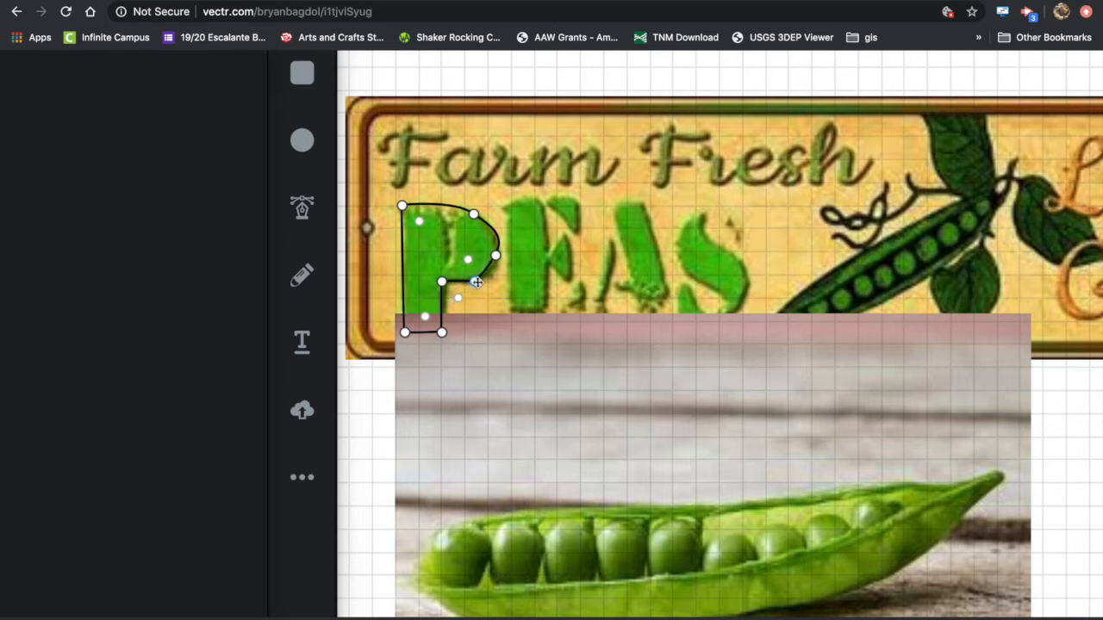
{"action": "scroll", "coordinate": [477, 281], "scroll_direction": "up", "scroll_amount": 3}
{"action": "scroll", "coordinate": [476, 386], "scroll_direction": "down", "scroll_amount": 2}
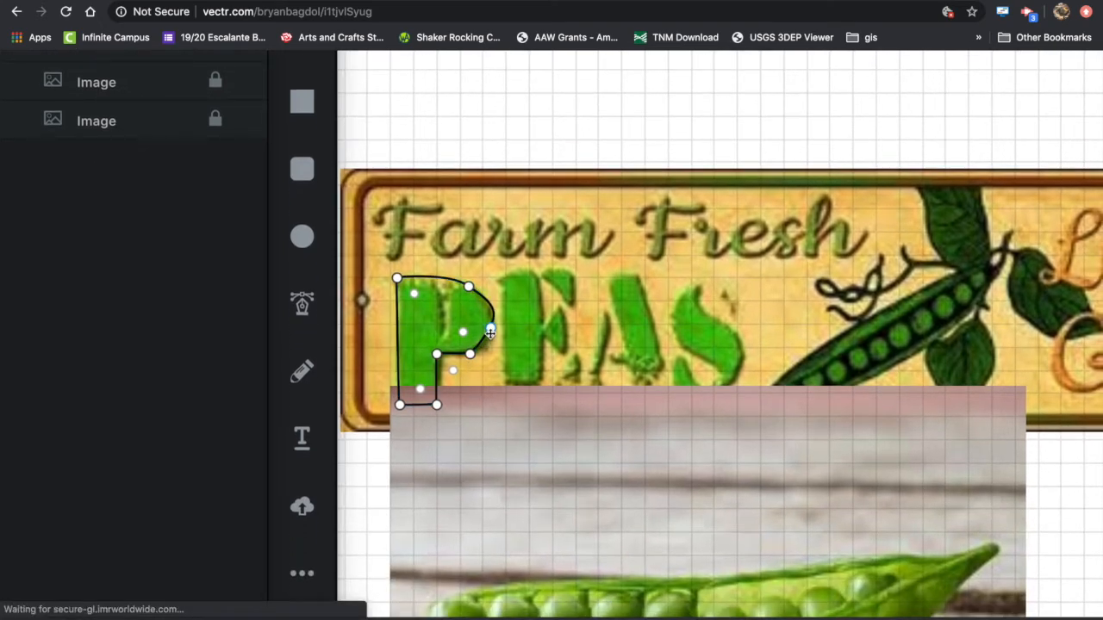
{"action": "left_click_drag", "start_coordinate": [490, 332], "coordinate": [489, 338]}
{"action": "scroll", "coordinate": [489, 338], "scroll_direction": "up", "scroll_amount": 2}
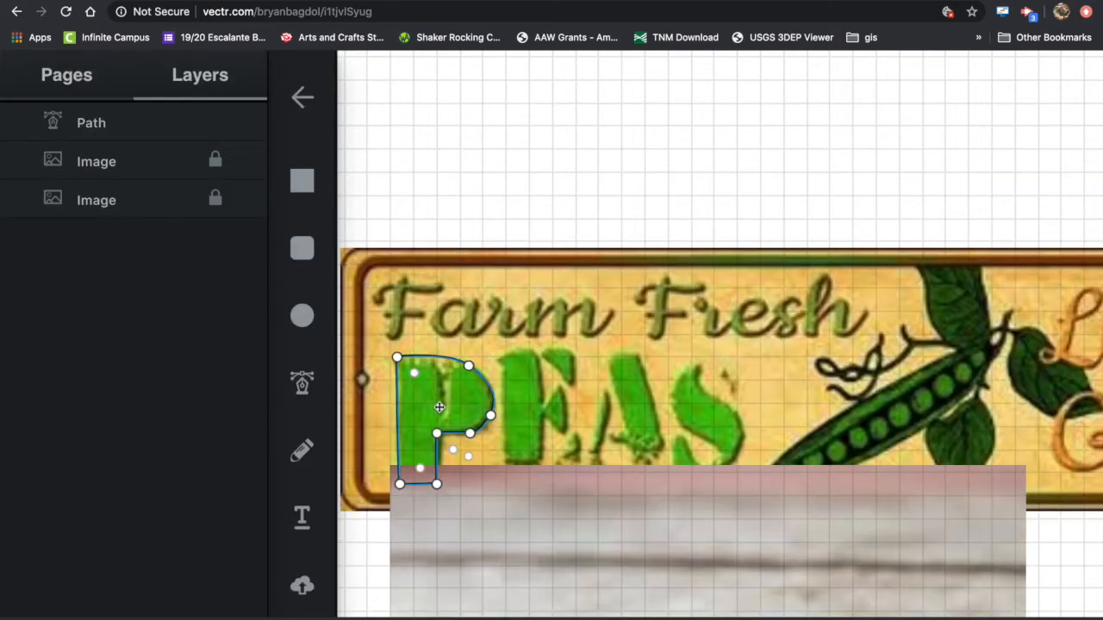
{"action": "mouse_move", "coordinate": [413, 375]}
{"action": "left_mouse_down"}
{"action": "mouse_move", "coordinate": [409, 392]}
{"action": "mouse_move", "coordinate": [426, 420]}
{"action": "mouse_move", "coordinate": [406, 372]}
{"action": "left_mouse_up"}
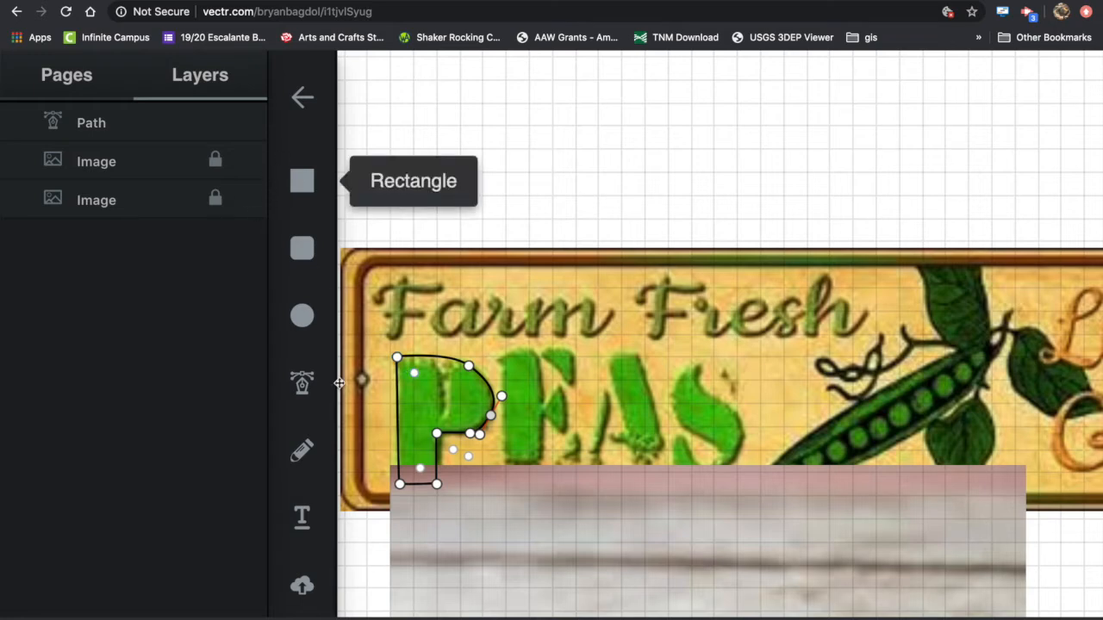
{"action": "left_click", "coordinate": [302, 387]}
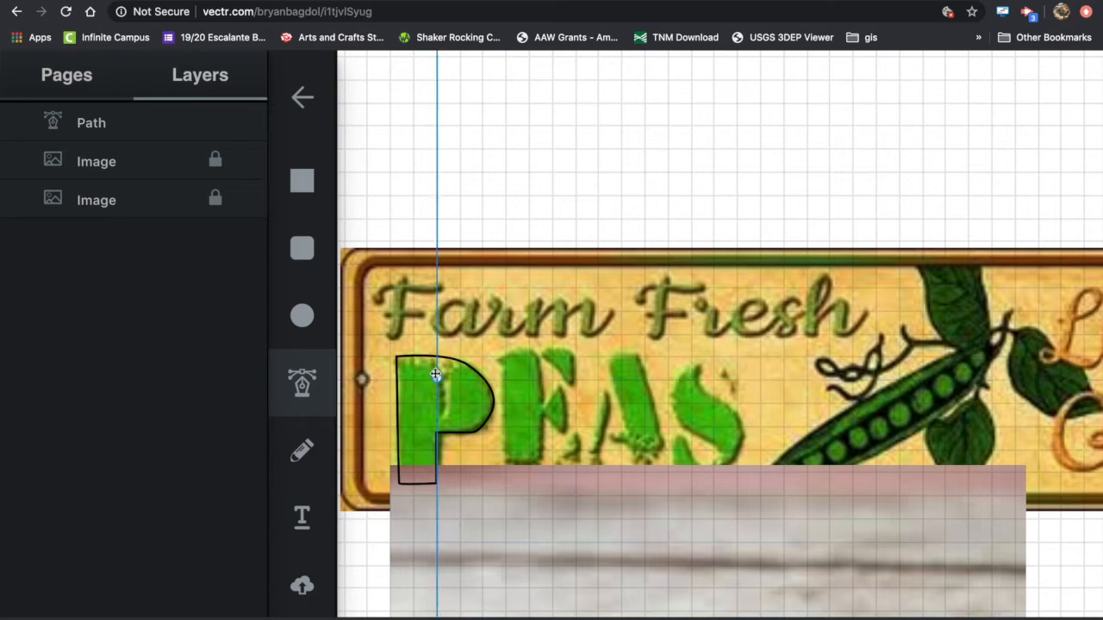
{"action": "left_click", "coordinate": [297, 383]}
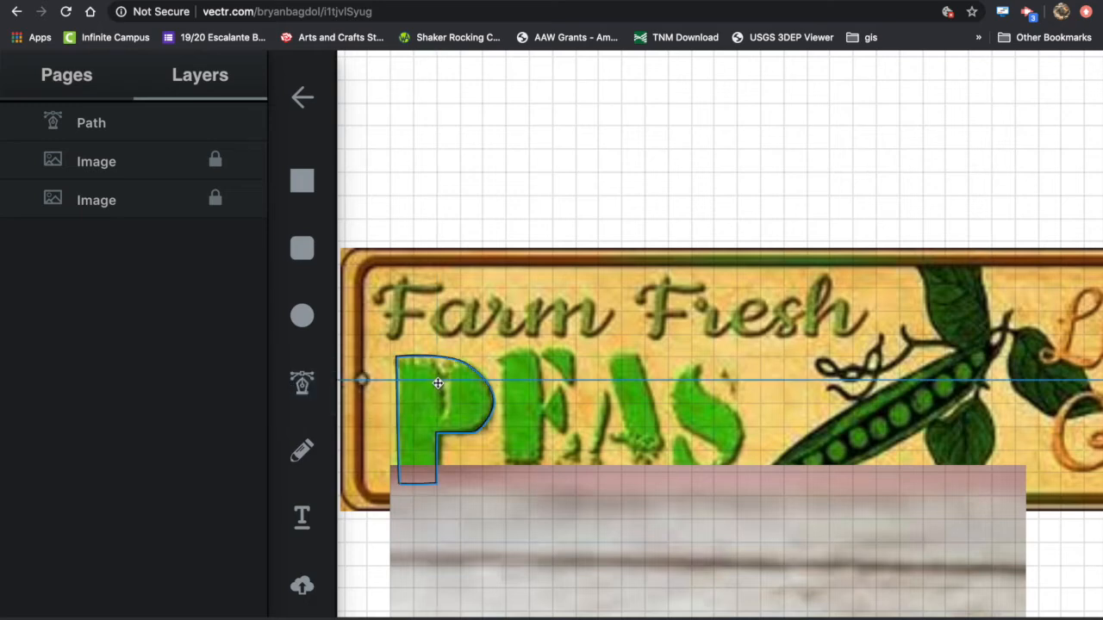
{"action": "mouse_move", "coordinate": [438, 380]}
{"action": "left_mouse_down"}
{"action": "mouse_move", "coordinate": [438, 399]}
{"action": "mouse_move", "coordinate": [440, 381]}
{"action": "left_mouse_up"}
{"action": "double_click", "coordinate": [302, 384]}
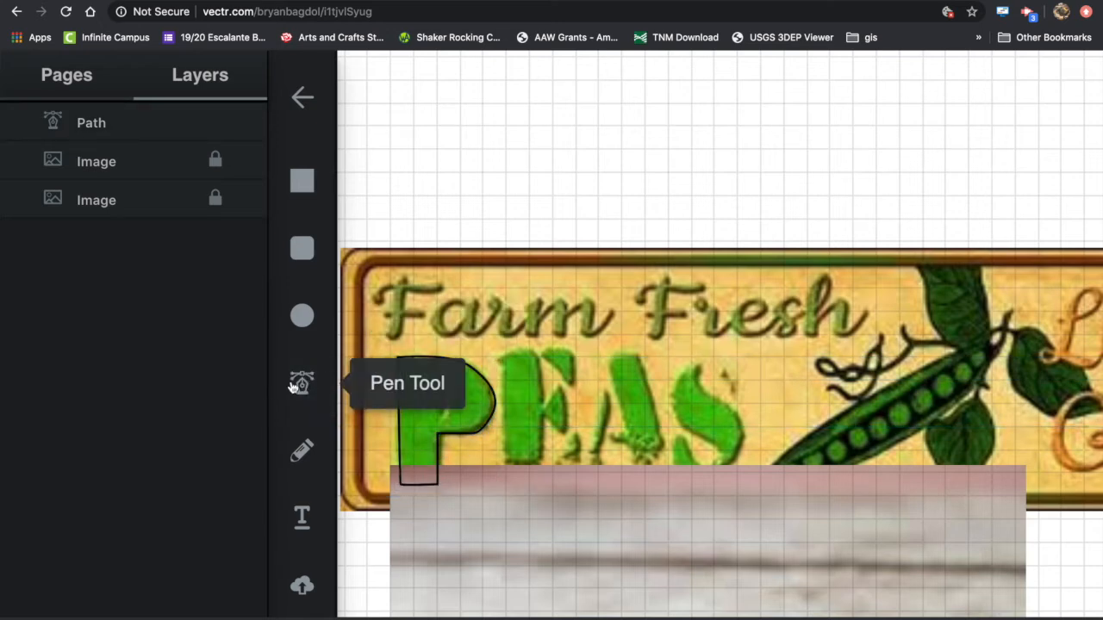
{"action": "left_click", "coordinate": [303, 389]}
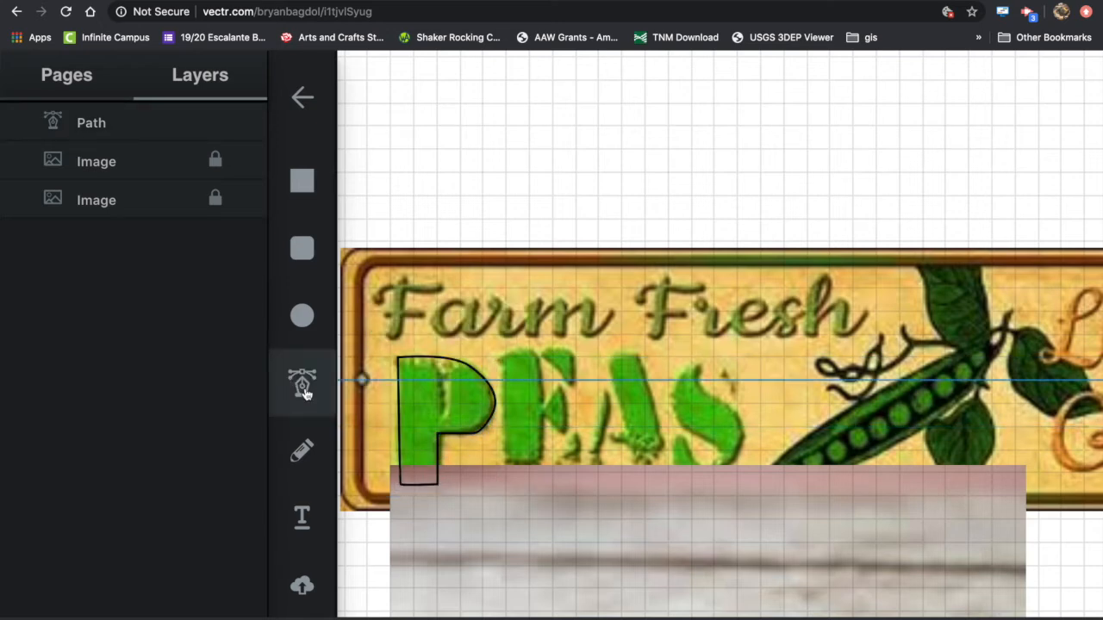
- Trace the narrow, round-bottomed opening inside the P's bowl with the Pen tool and close the path at its starting point
{"action": "left_click", "coordinate": [436, 379]}
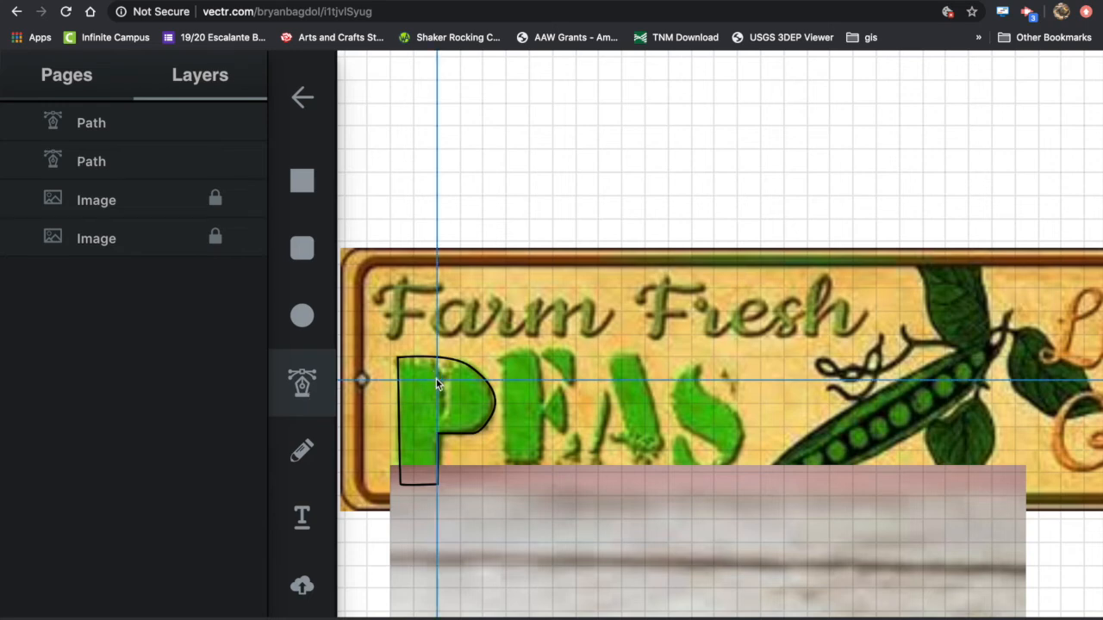
{"action": "left_click", "coordinate": [462, 420]}
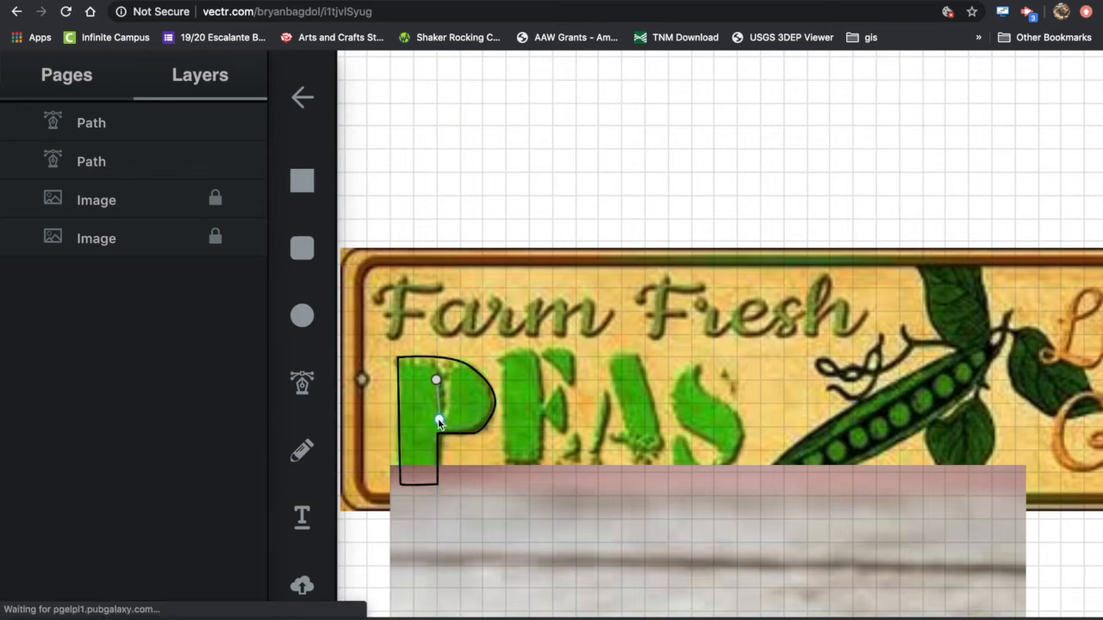
{"action": "left_click", "coordinate": [436, 418]}
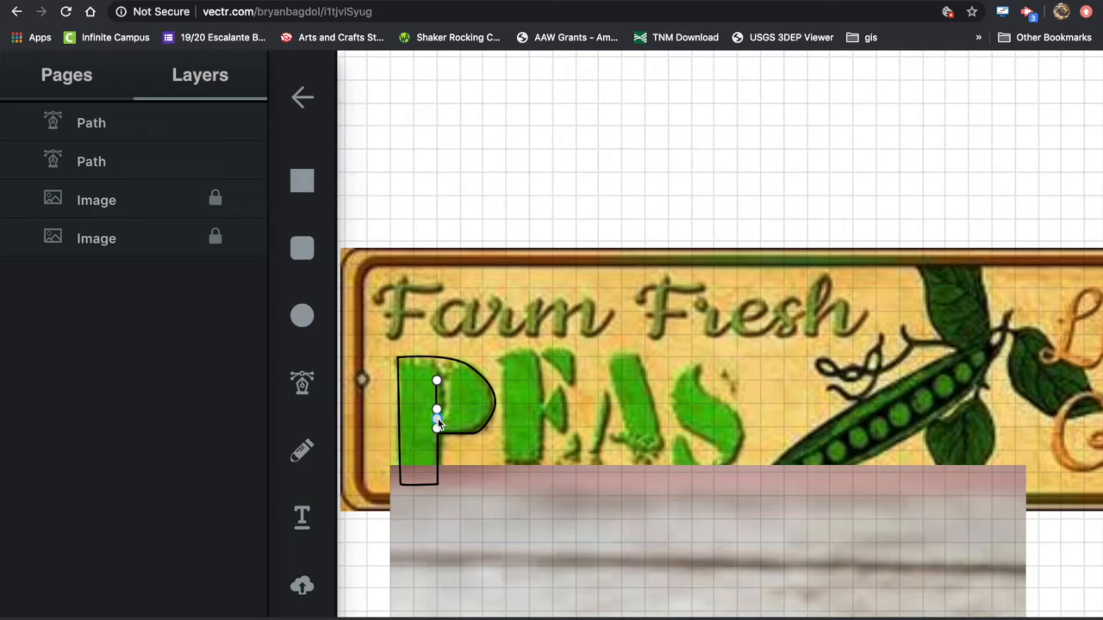
{"action": "mouse_move", "coordinate": [438, 421]}
{"action": "left_mouse_down"}
{"action": "mouse_move", "coordinate": [452, 417]}
{"action": "mouse_move", "coordinate": [438, 419]}
{"action": "left_mouse_up"}
{"action": "left_click", "coordinate": [454, 420]}
{"action": "left_click_drag", "start_coordinate": [449, 418], "coordinate": [443, 378]}
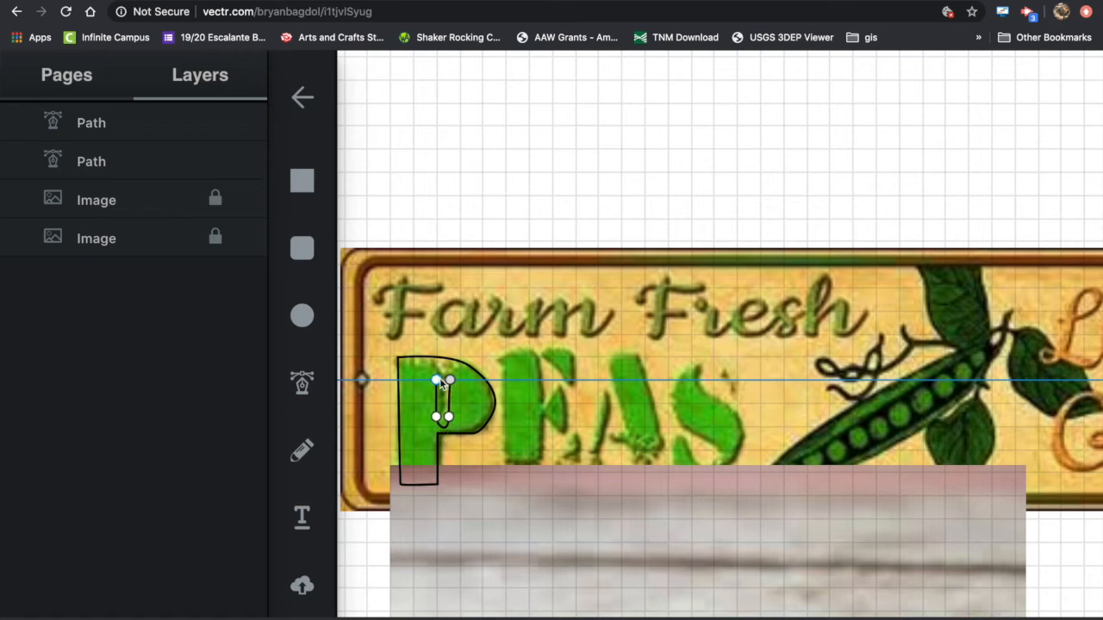
{"action": "left_click", "coordinate": [439, 379]}
{"action": "key", "text": "Escape"}
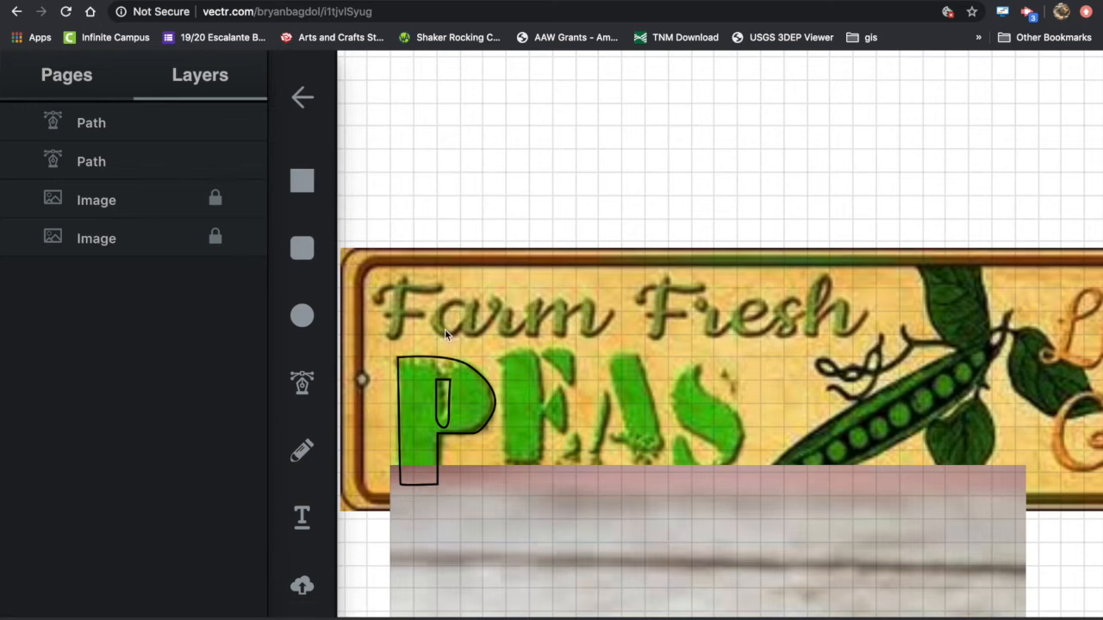
- Try to shorten the P's inner opening by moving its bottom edge slightly upward
{"action": "left_click", "coordinate": [452, 388]}
{"action": "left_click_drag", "start_coordinate": [446, 427], "coordinate": [446, 422]}
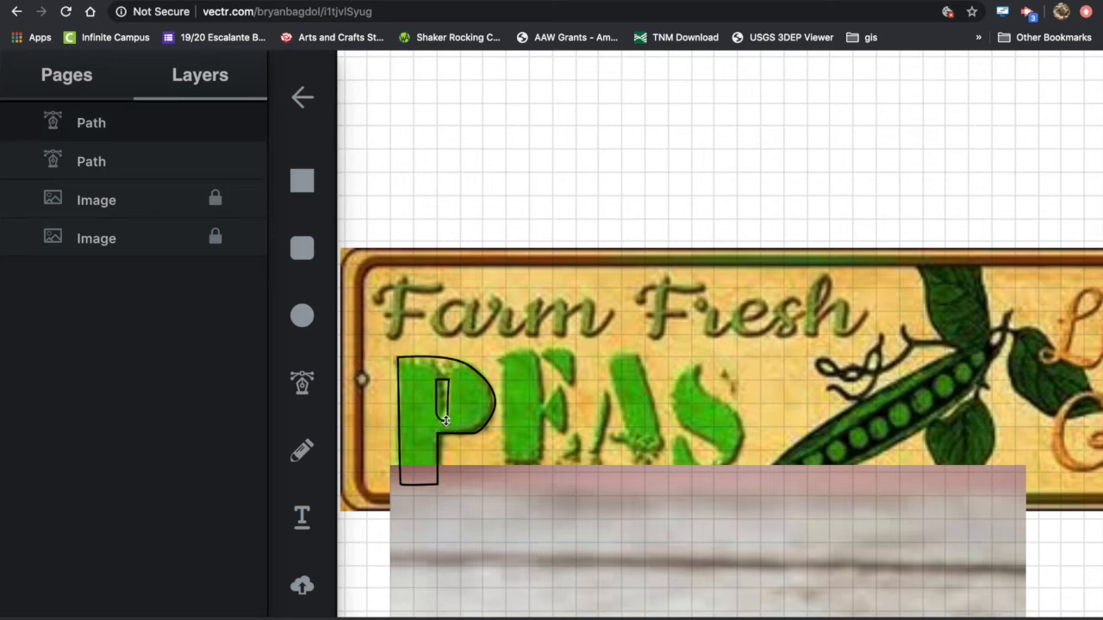
{"action": "left_click", "coordinate": [444, 420]}
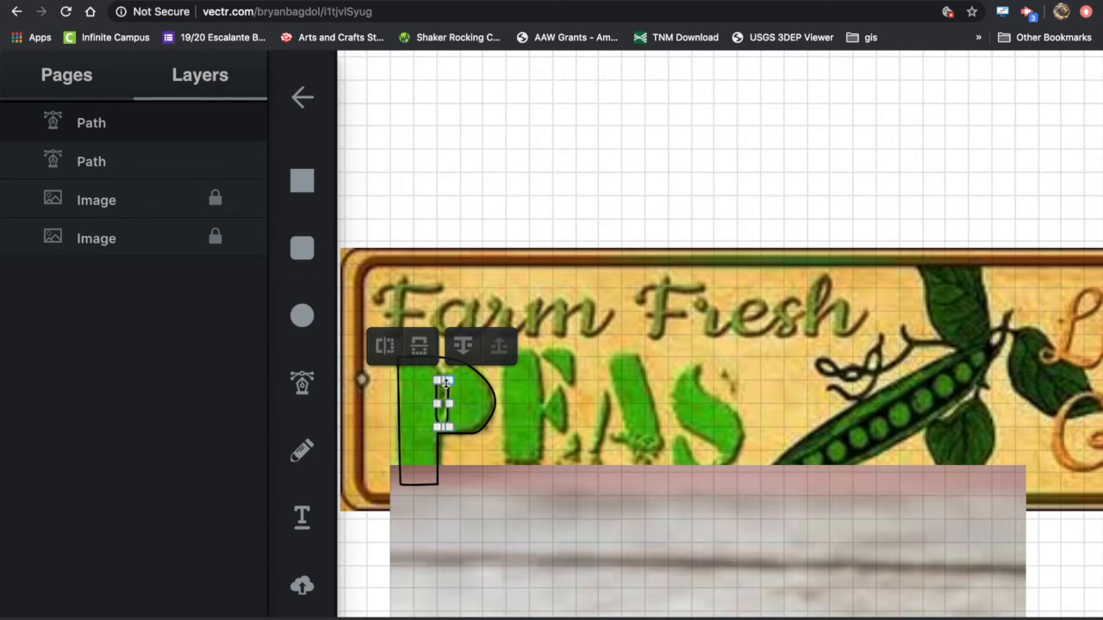
- Trace the E with the Pen tool along its top, left and bottom edges and the lower arm's tip, leaving the path open
{"action": "scroll", "coordinate": [445, 384], "scroll_direction": "down", "scroll_amount": 5}
{"action": "scroll", "coordinate": [445, 384], "scroll_direction": "right", "scroll_amount": 2}
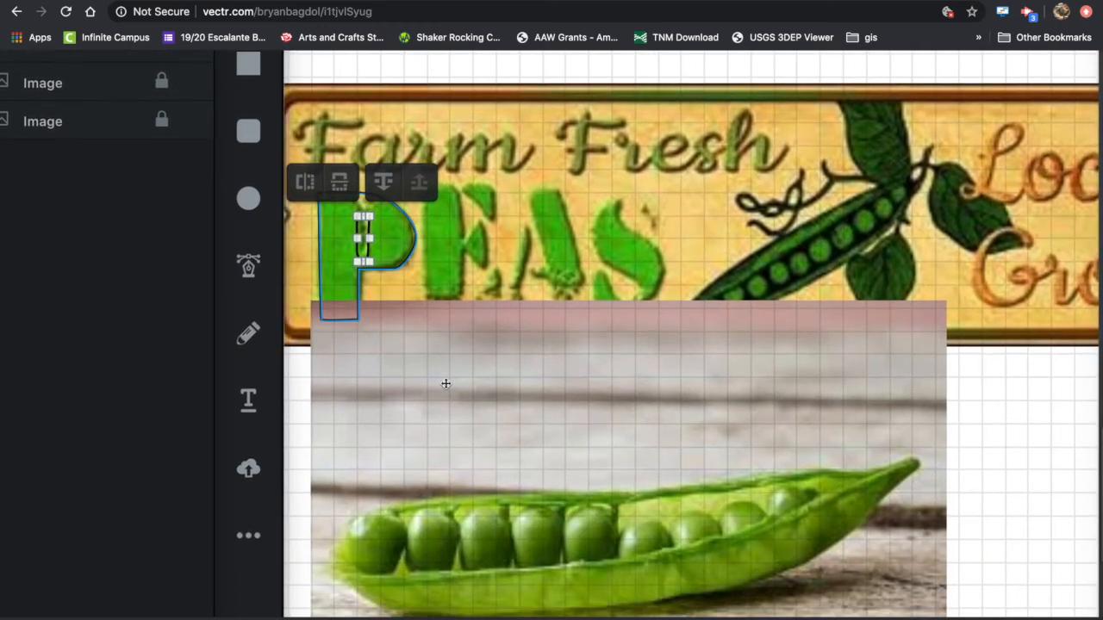
{"action": "scroll", "coordinate": [283, 254], "scroll_direction": "left", "scroll_amount": 2}
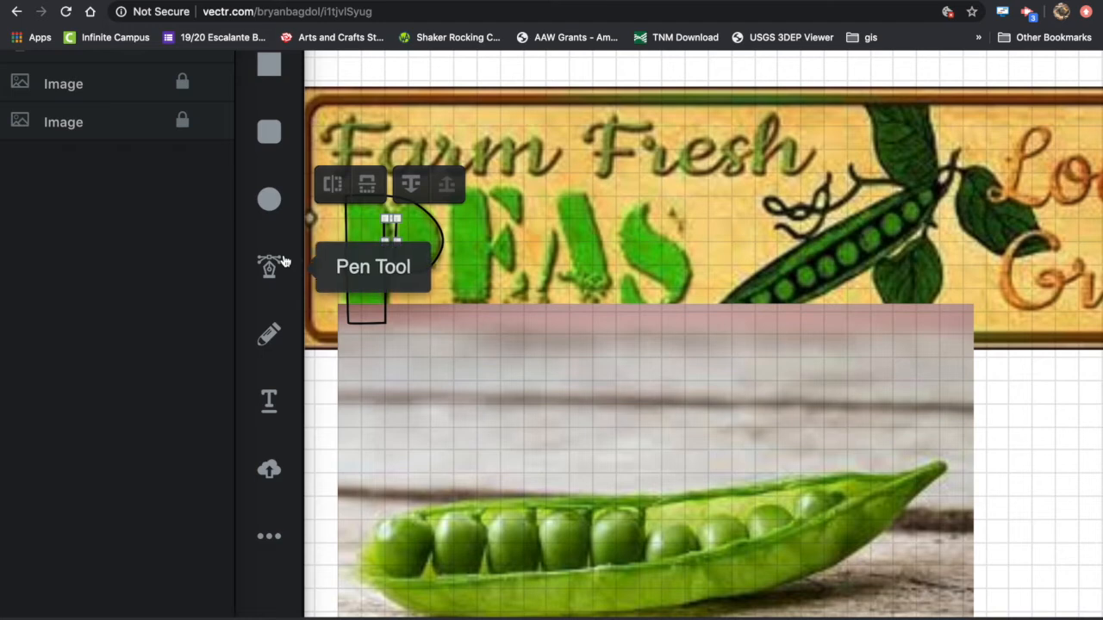
{"action": "left_click", "coordinate": [277, 265]}
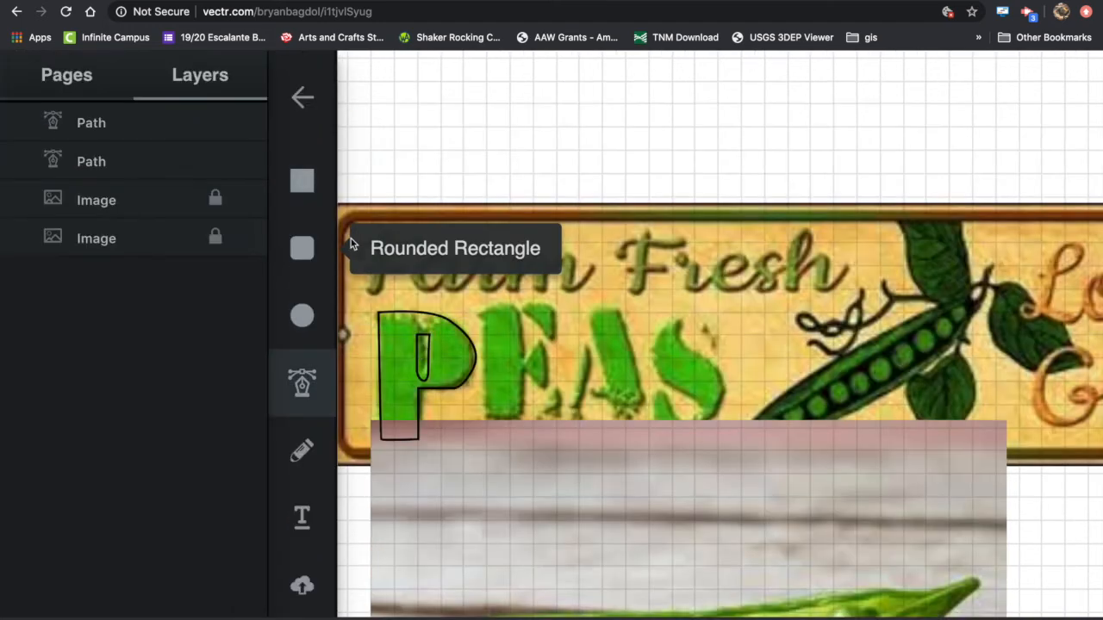
{"action": "left_click", "coordinate": [551, 305]}
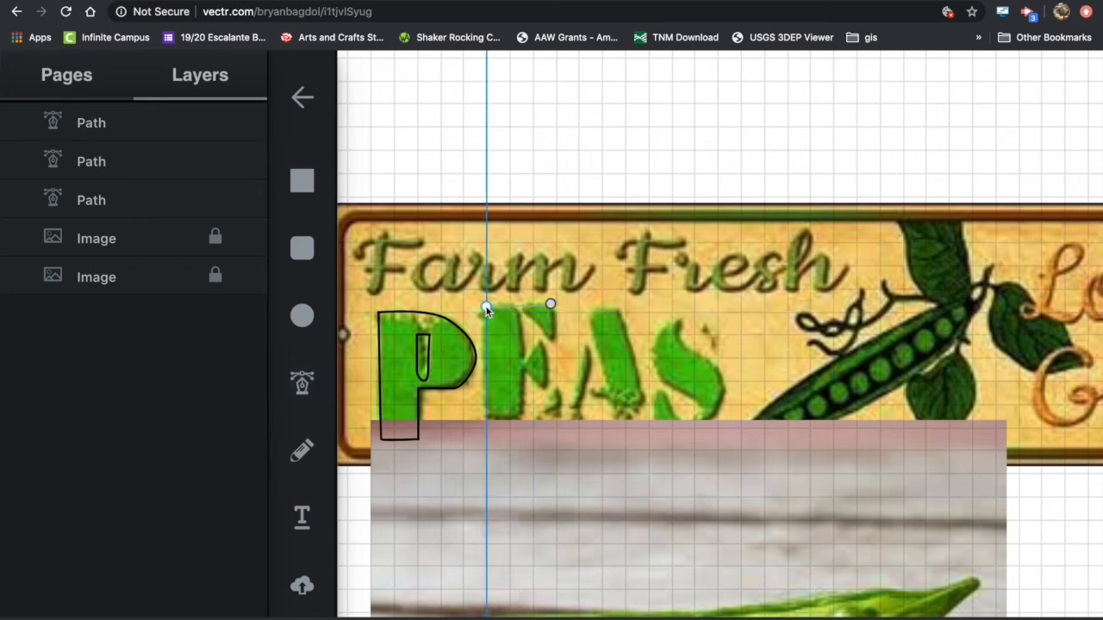
{"action": "left_click", "coordinate": [486, 306]}
{"action": "left_click", "coordinate": [486, 441]}
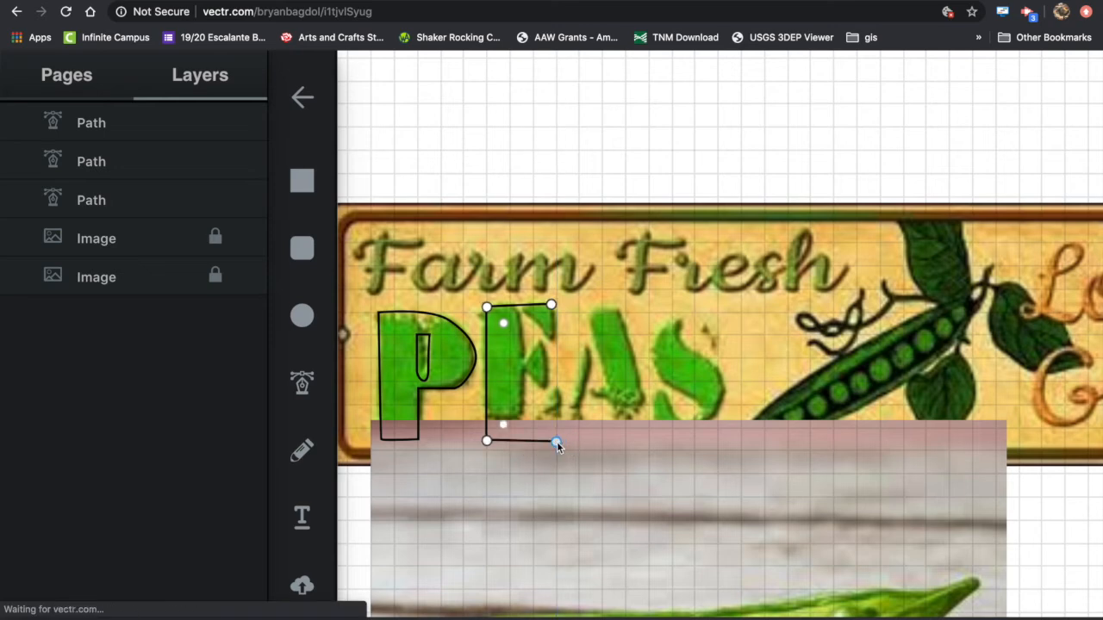
{"action": "left_click", "coordinate": [556, 442]}
{"action": "left_click", "coordinate": [558, 390]}
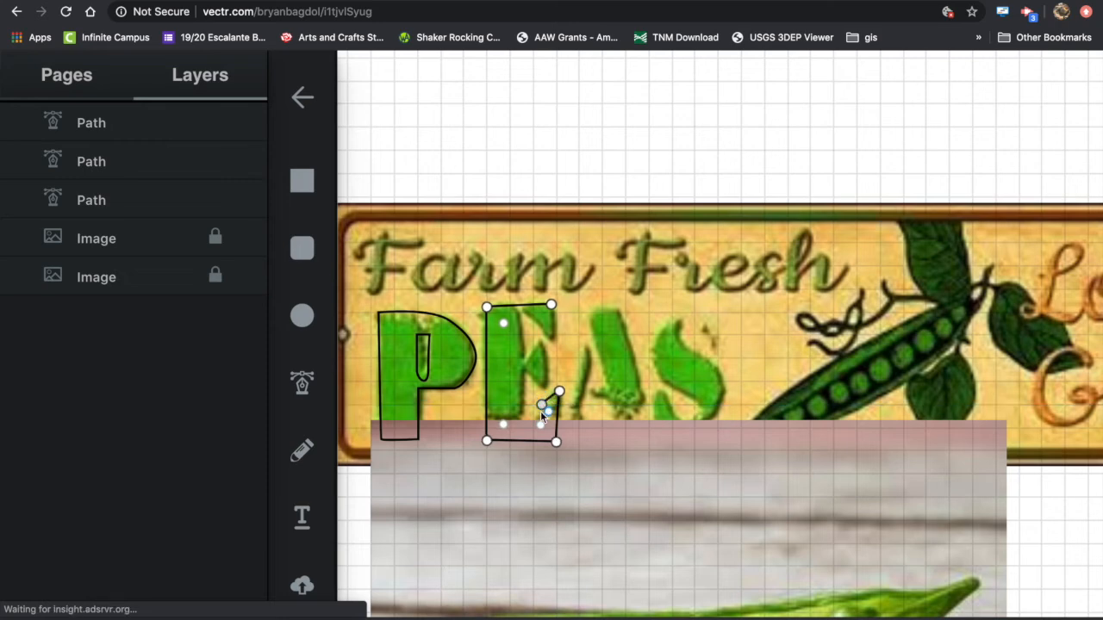
{"action": "key", "text": "Escape"}
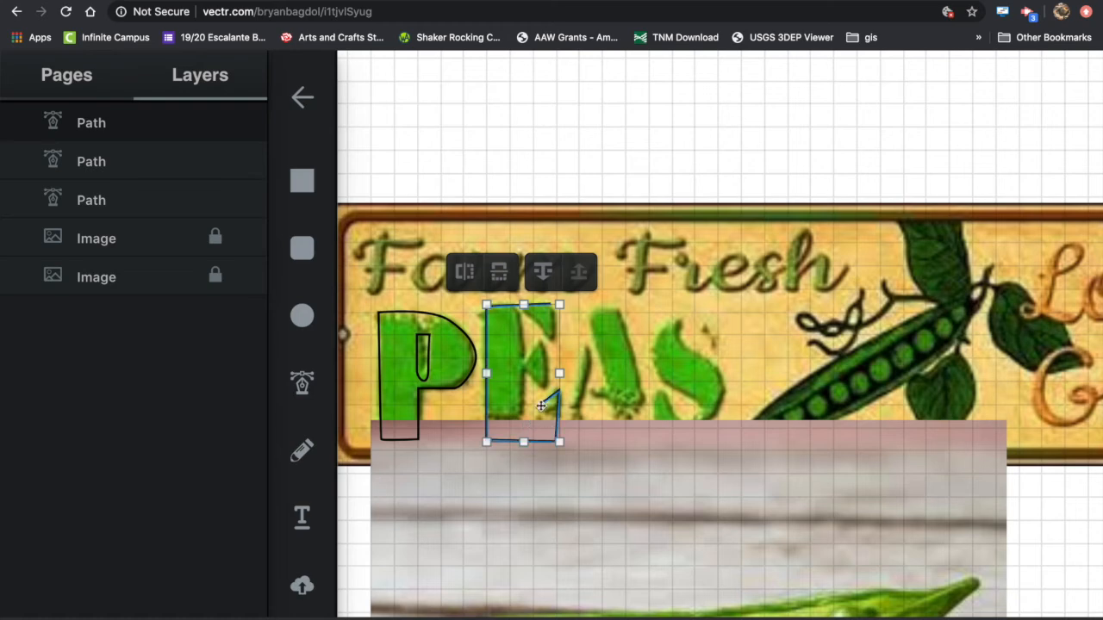
{"action": "left_click", "coordinate": [679, 468]}
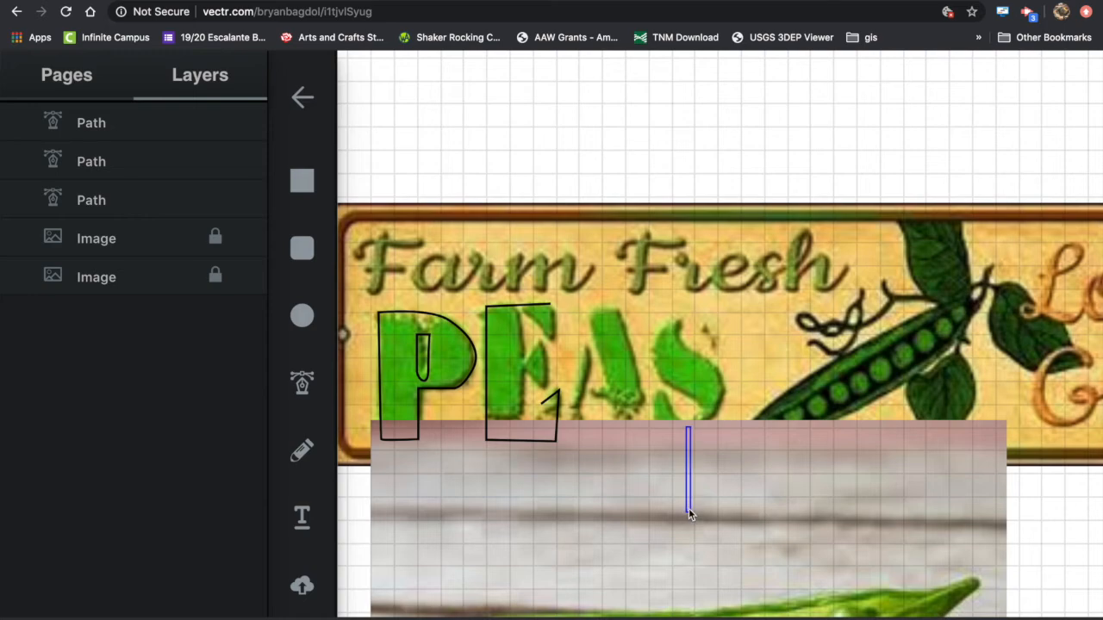
{"action": "scroll", "coordinate": [688, 515], "scroll_direction": "down", "scroll_amount": 3}
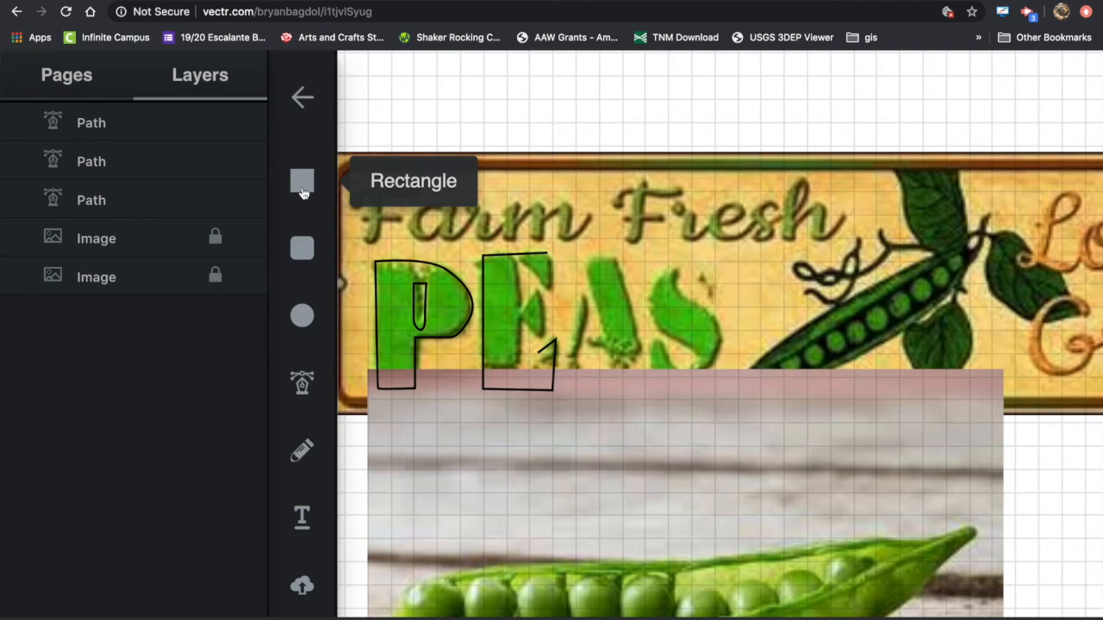
{"action": "scroll", "coordinate": [318, 344], "scroll_direction": "down", "scroll_amount": 3}
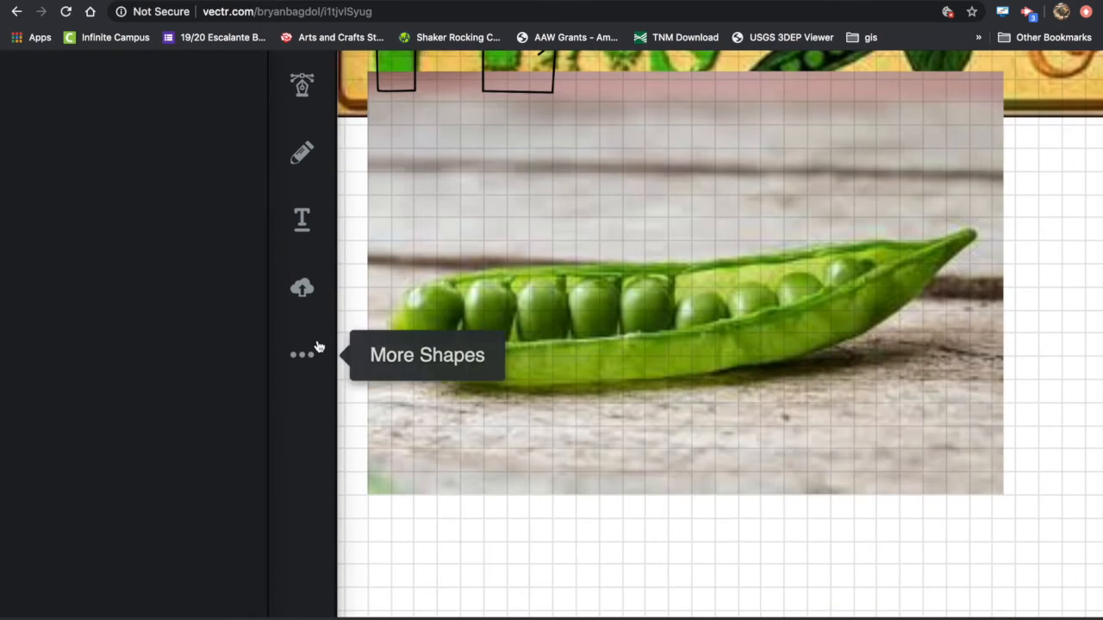
{"action": "scroll", "coordinate": [523, 312], "scroll_direction": "up", "scroll_amount": 3}
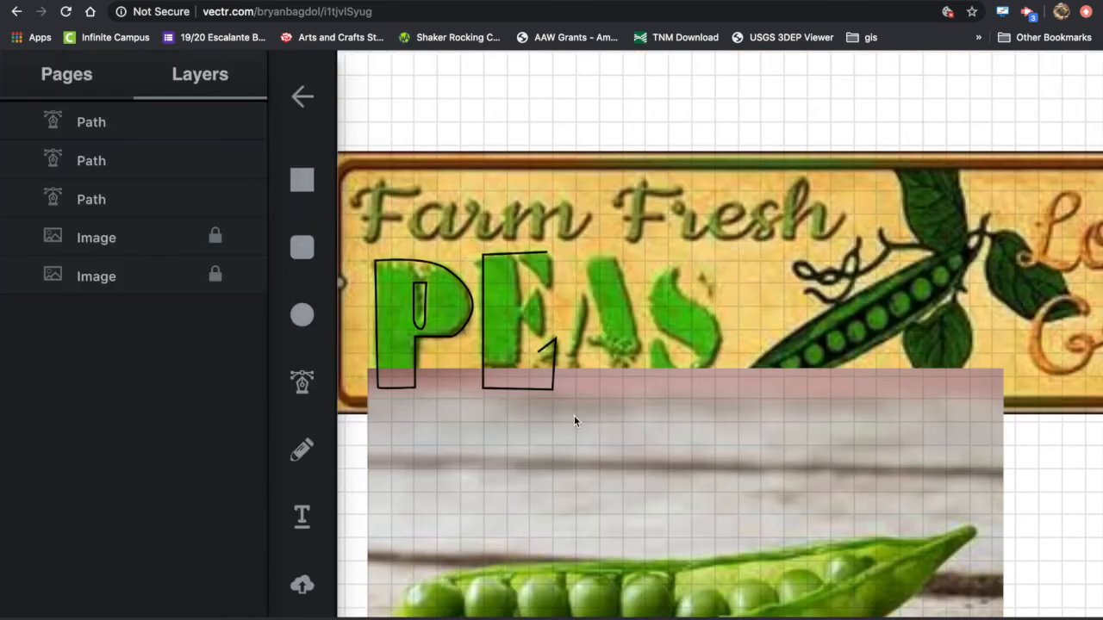
{"action": "left_click", "coordinate": [551, 387]}
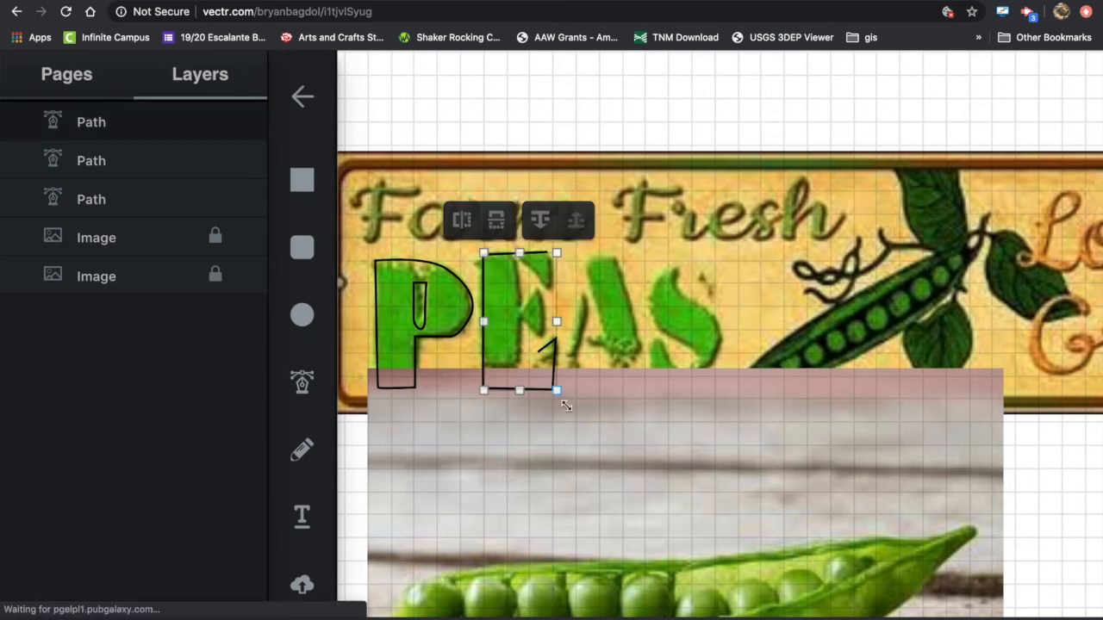
{"action": "left_click", "coordinate": [590, 435]}
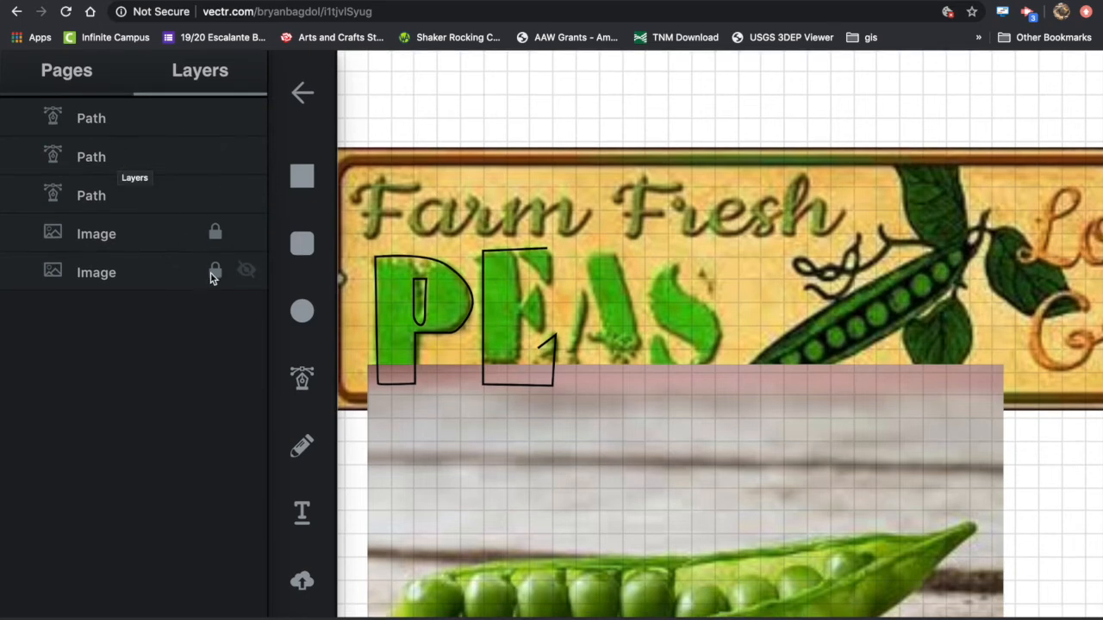
- Hide the pea pod photo layer that covers the bottom of the sign's lettering, keeping the sign image shown
{"action": "left_click", "coordinate": [245, 274]}
{"action": "left_click", "coordinate": [244, 274]}
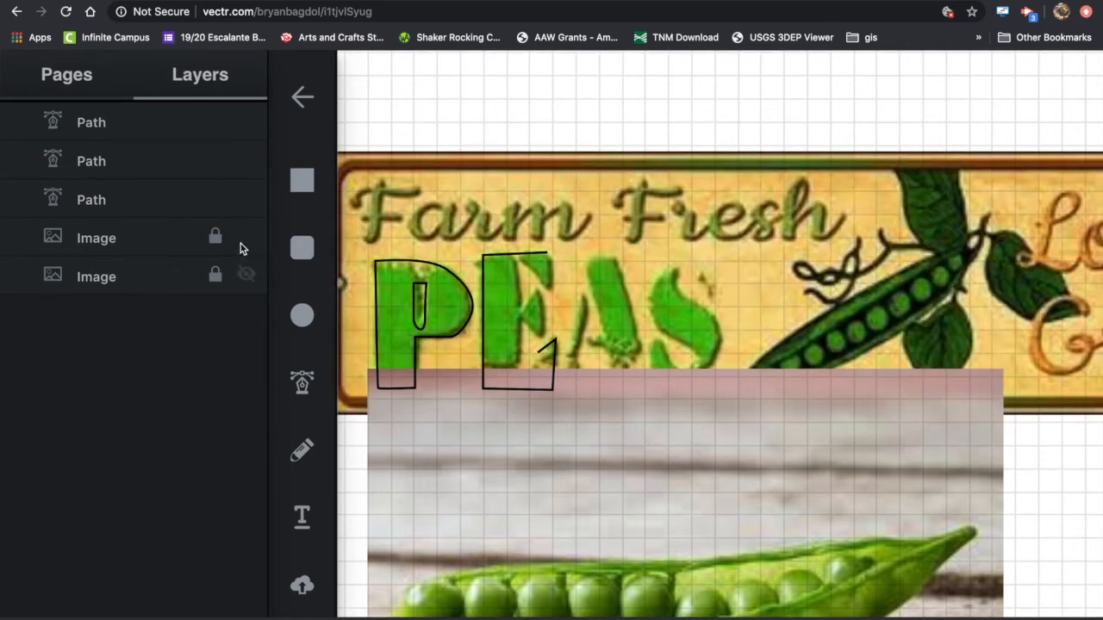
{"action": "left_click", "coordinate": [245, 237]}
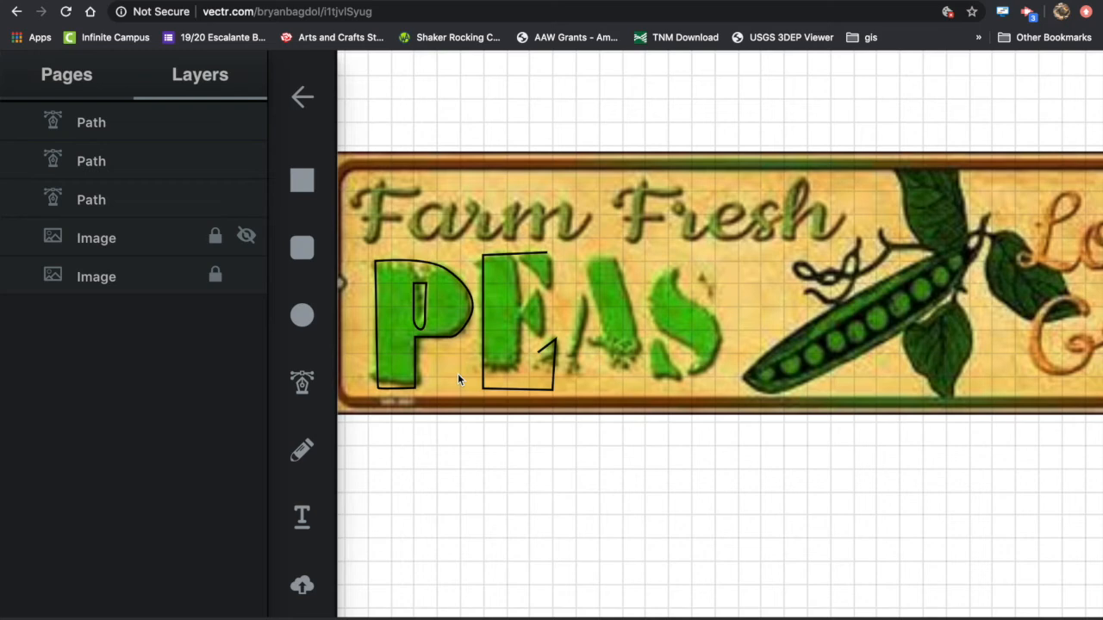
- Trace the A with the Pen tool from its flat top down the right stroke, around the right foot and across the crossbar's underside
{"action": "left_click", "coordinate": [300, 383]}
{"action": "left_click", "coordinate": [593, 259]}
{"action": "left_click", "coordinate": [614, 261]}
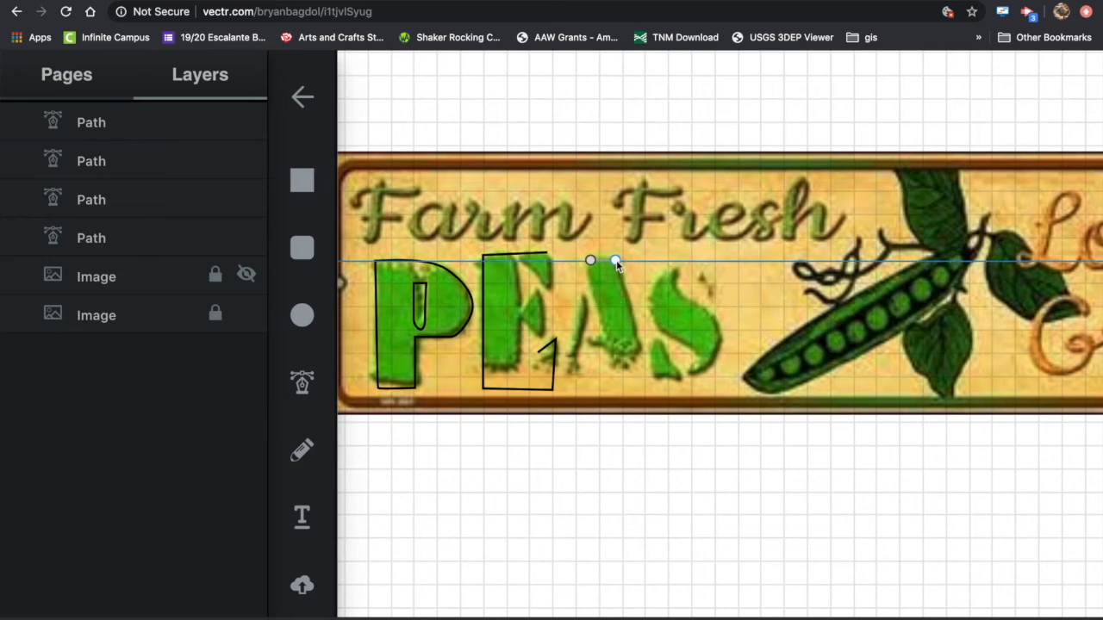
{"action": "left_click", "coordinate": [644, 360]}
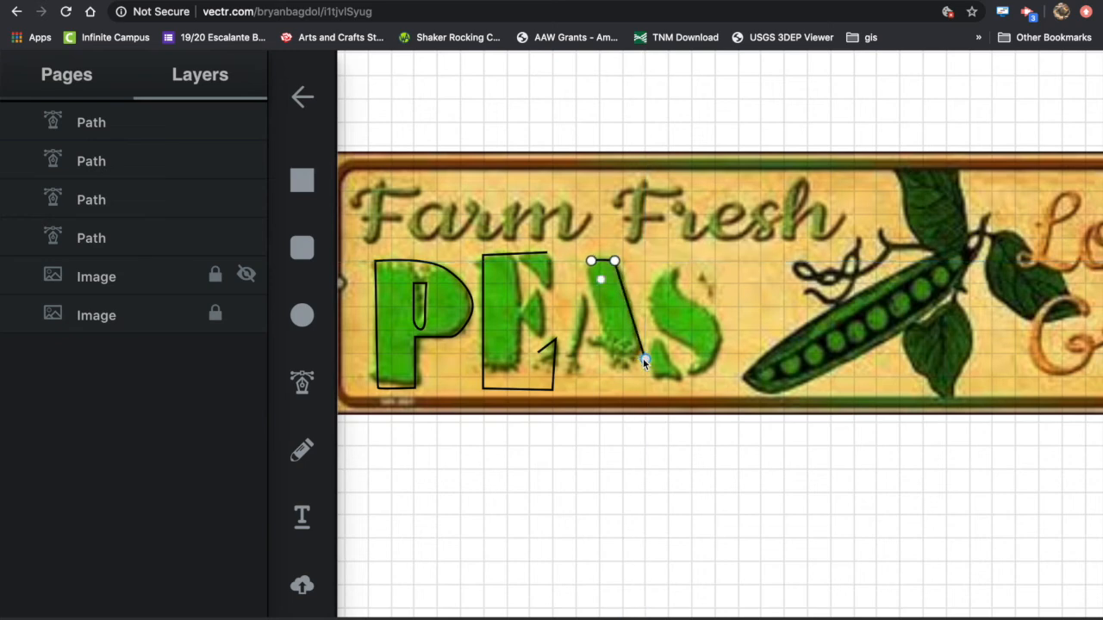
{"action": "left_click", "coordinate": [615, 369]}
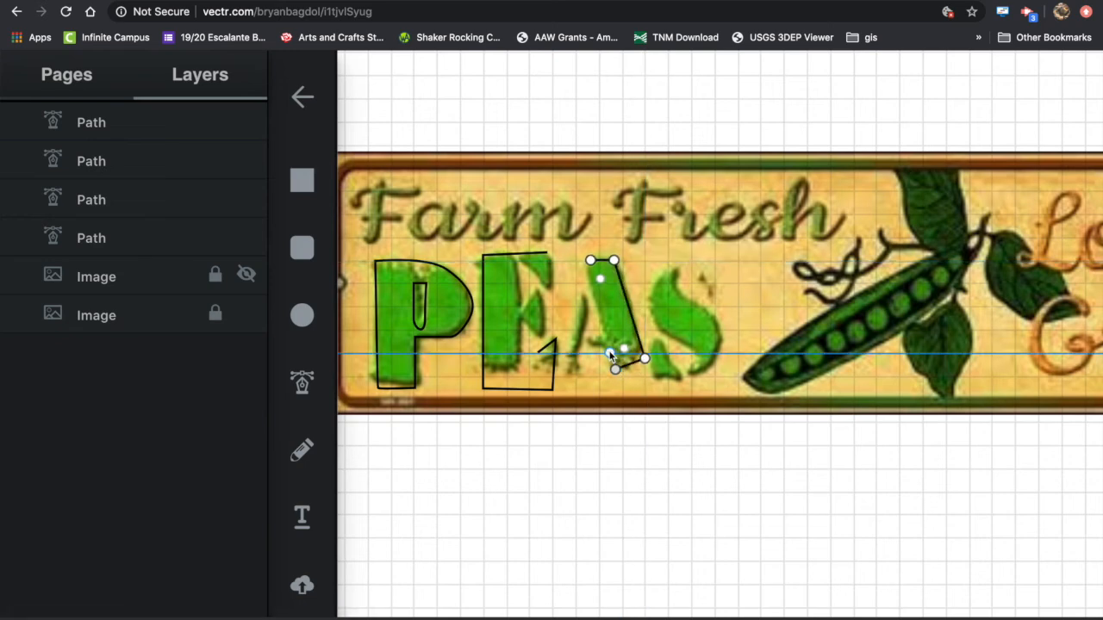
{"action": "left_click", "coordinate": [607, 351]}
{"action": "left_click", "coordinate": [591, 351]}
- Continue the A outline around its left foot and up the thin left stroke to its tip, ending the path open
{"action": "left_click", "coordinate": [576, 370]}
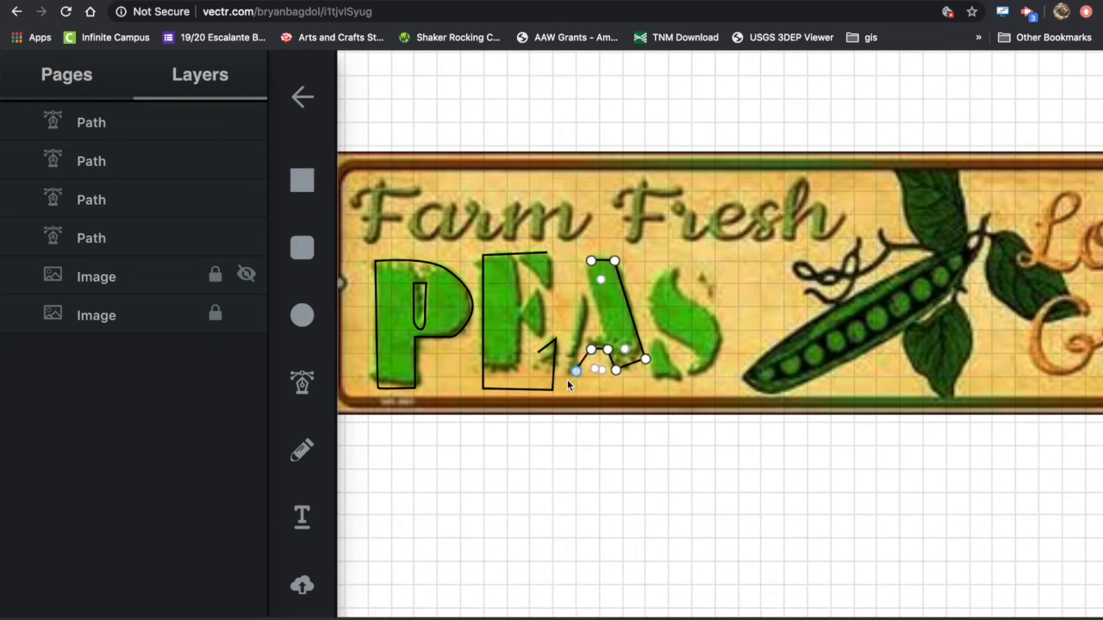
{"action": "left_click", "coordinate": [561, 371]}
{"action": "left_click", "coordinate": [579, 298]}
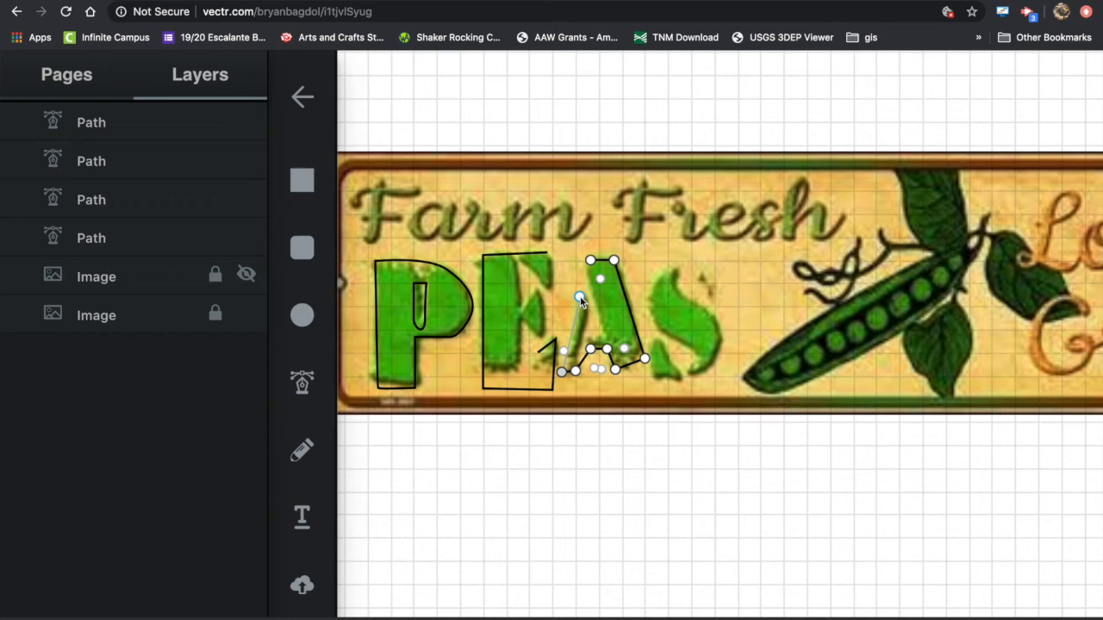
{"action": "left_click", "coordinate": [590, 303]}
{"action": "left_click", "coordinate": [583, 340]}
{"action": "left_click", "coordinate": [584, 348]}
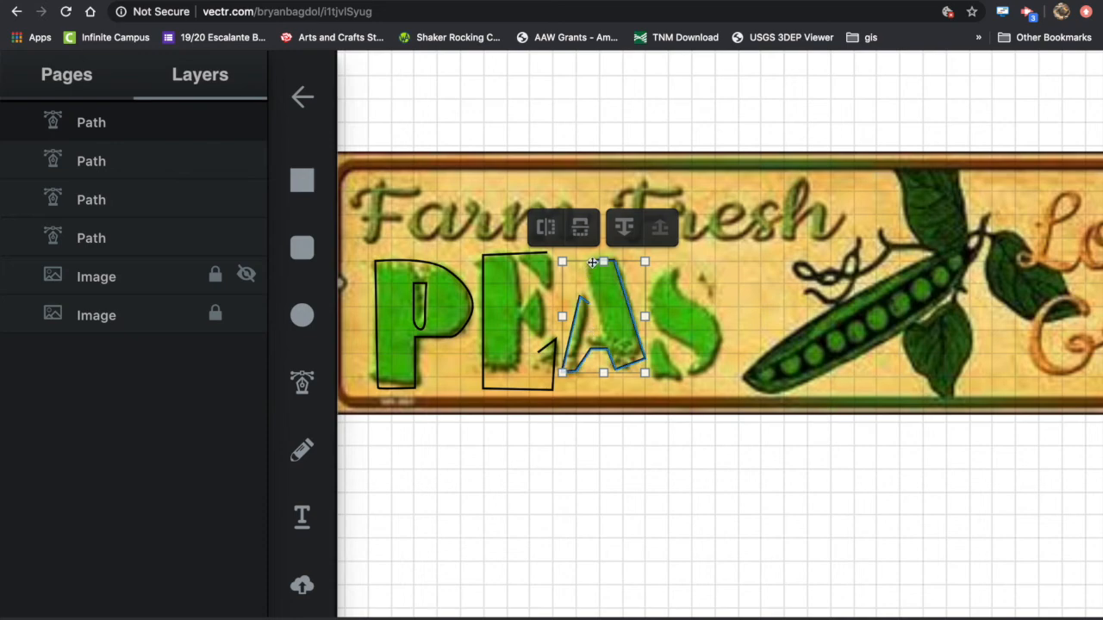
- Show the hidden pea pod photo layer again and bring the whole pod into view for tracing
{"action": "left_click", "coordinate": [246, 276]}
{"action": "scroll", "coordinate": [442, 539], "scroll_direction": "down", "scroll_amount": 5}
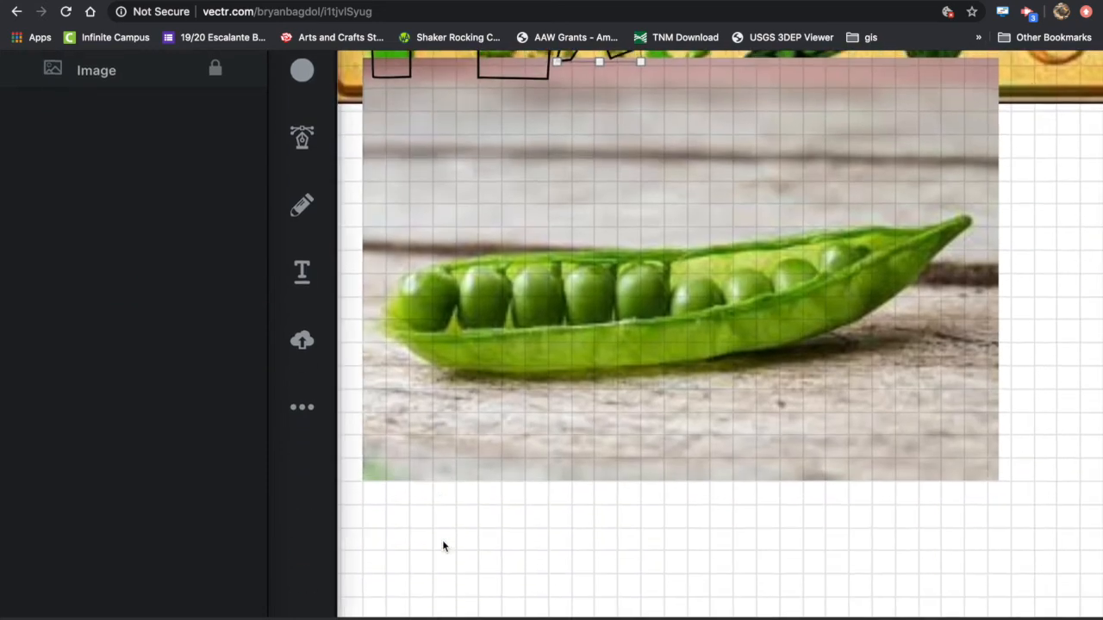
{"action": "left_click", "coordinate": [390, 331]}
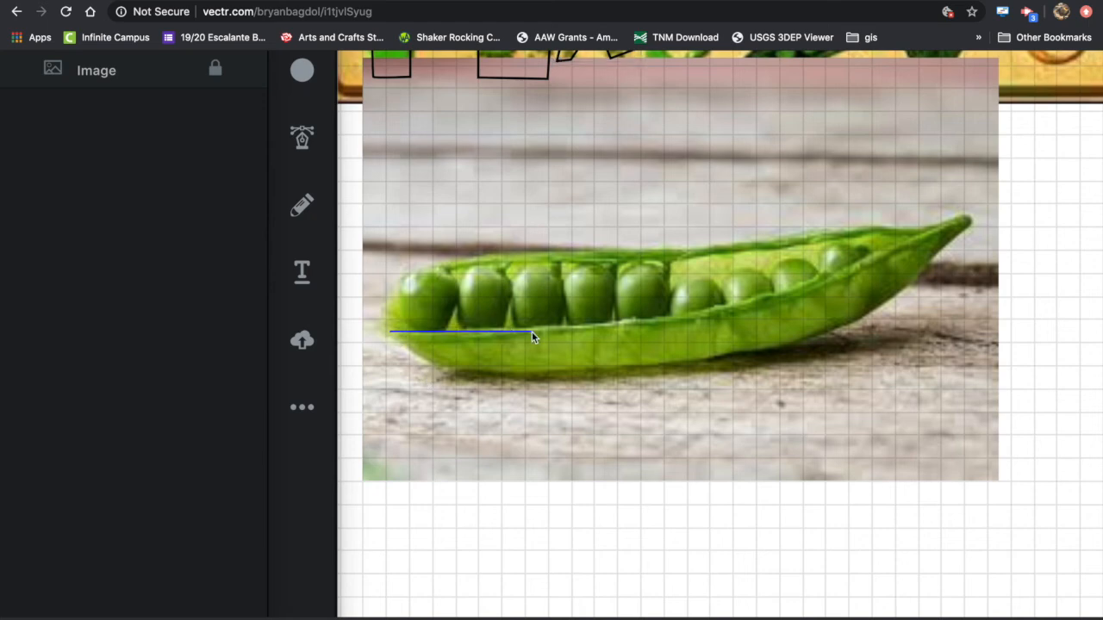
{"action": "scroll", "coordinate": [531, 331], "scroll_direction": "up", "scroll_amount": 5}
{"action": "left_click", "coordinate": [302, 382]}
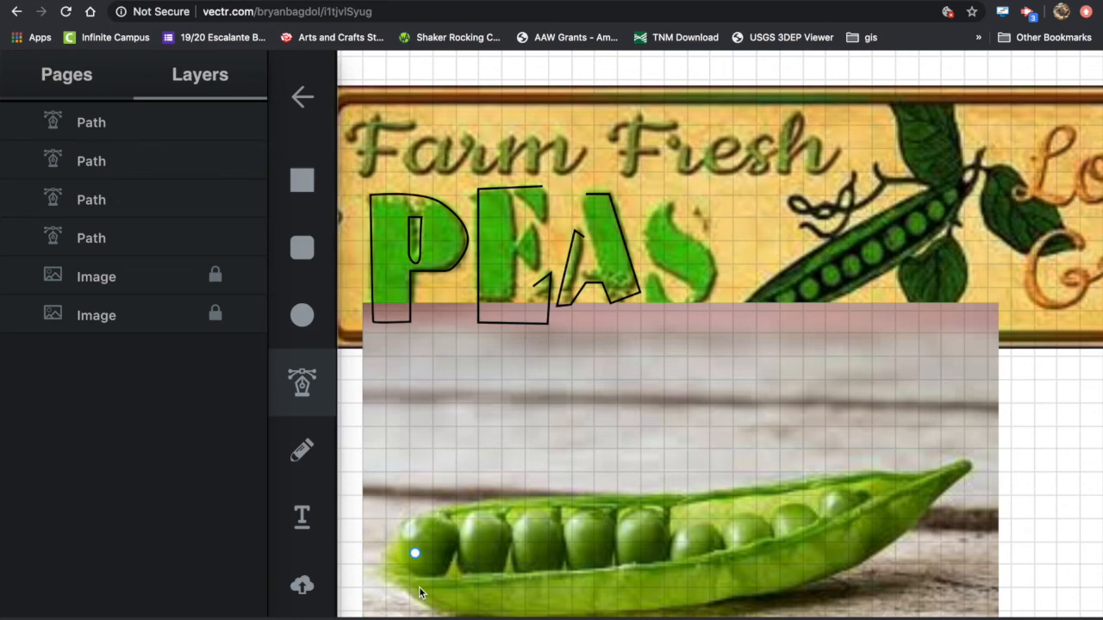
{"action": "scroll", "coordinate": [415, 558], "scroll_direction": "down", "scroll_amount": 4}
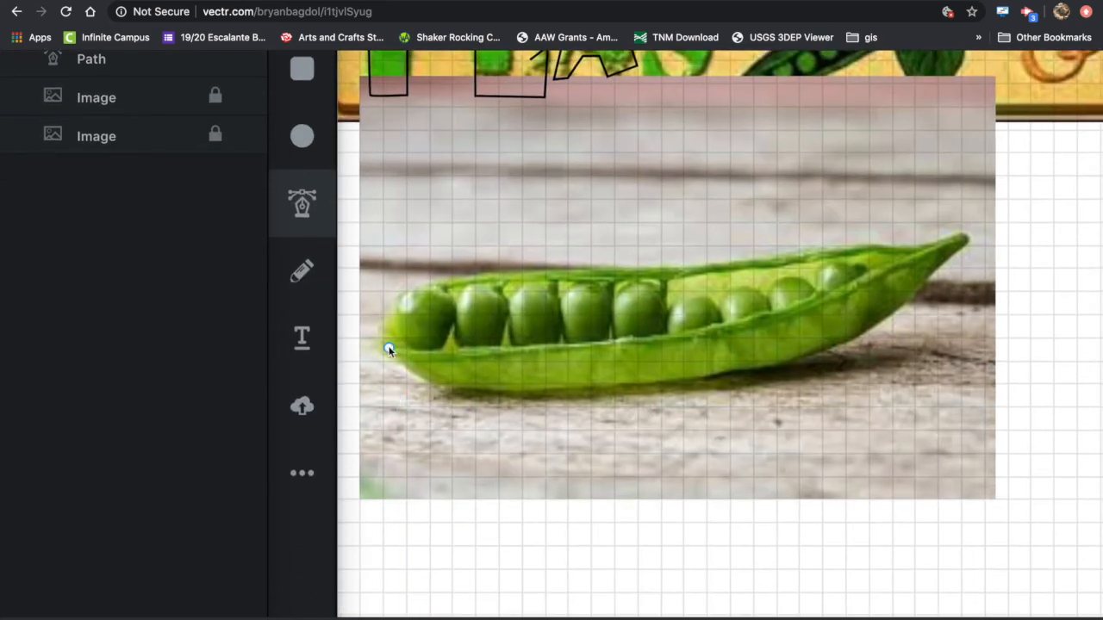
{"action": "left_click", "coordinate": [389, 347]}
{"action": "mouse_move", "coordinate": [389, 347]}
{"action": "left_mouse_down"}
{"action": "mouse_move", "coordinate": [443, 346]}
{"action": "mouse_move", "coordinate": [398, 339]}
{"action": "left_mouse_up"}
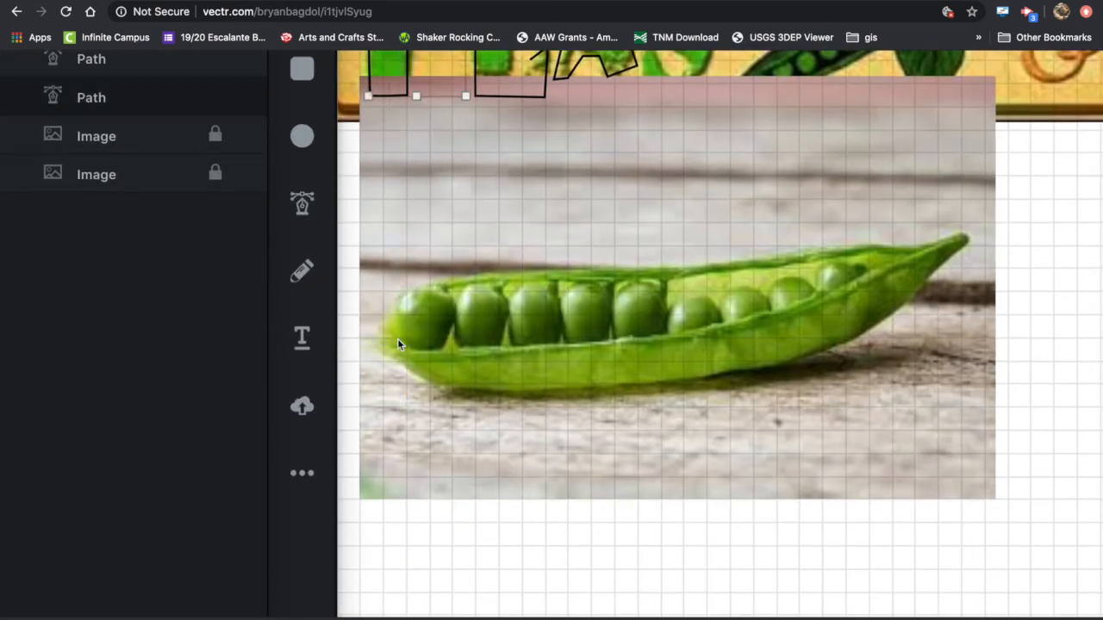
{"action": "scroll", "coordinate": [388, 353], "scroll_direction": "up", "scroll_amount": 4}
{"action": "left_click", "coordinate": [302, 382]}
{"action": "left_click", "coordinate": [392, 530]}
{"action": "key", "text": "ctrl+Left"}
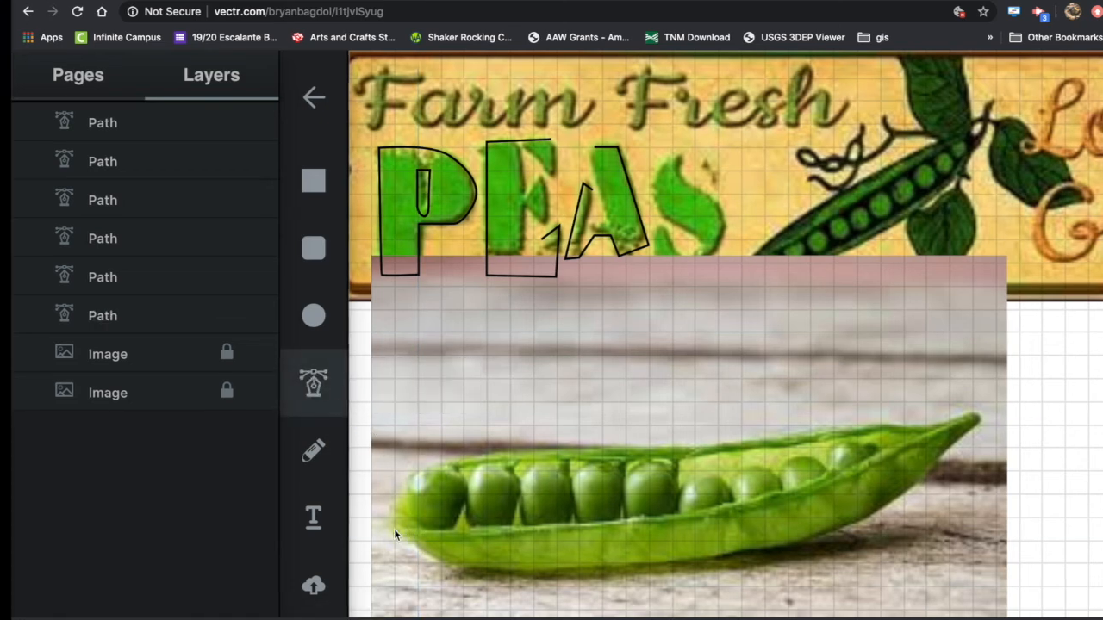
{"action": "key", "text": "ctrl+Right"}
{"action": "left_click", "coordinate": [385, 531]}
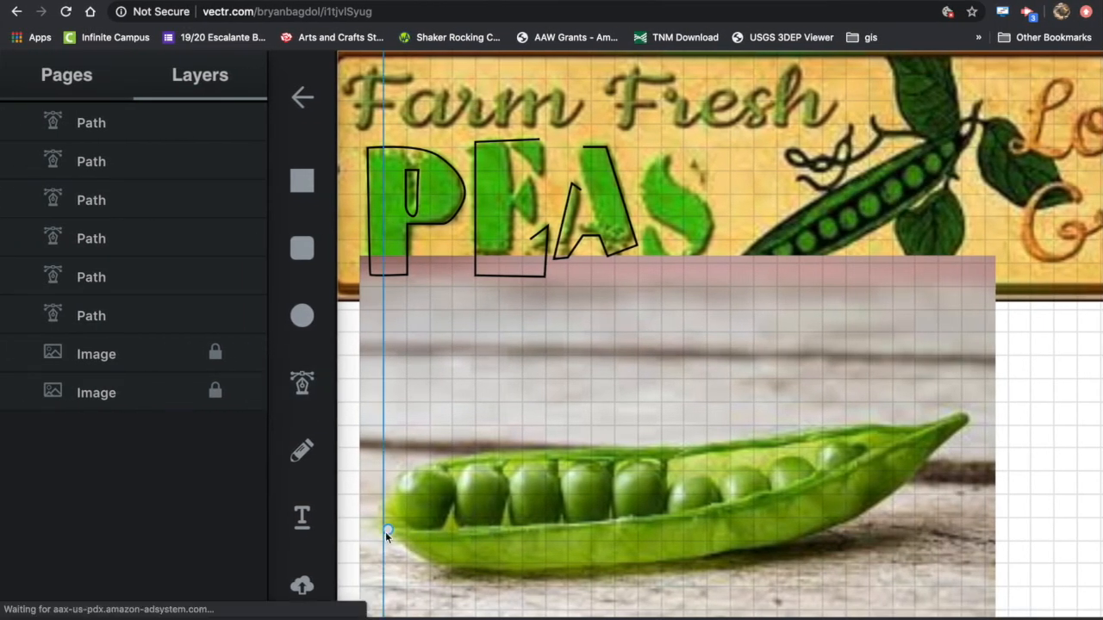
{"action": "key", "text": "super+z"}
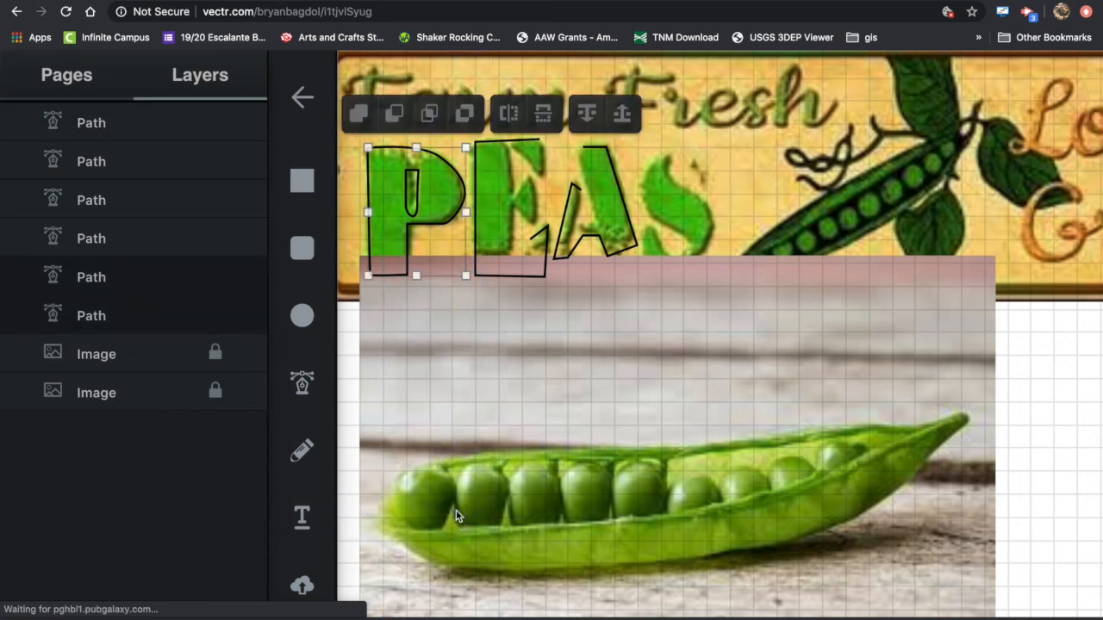
{"action": "left_click", "coordinate": [396, 529]}
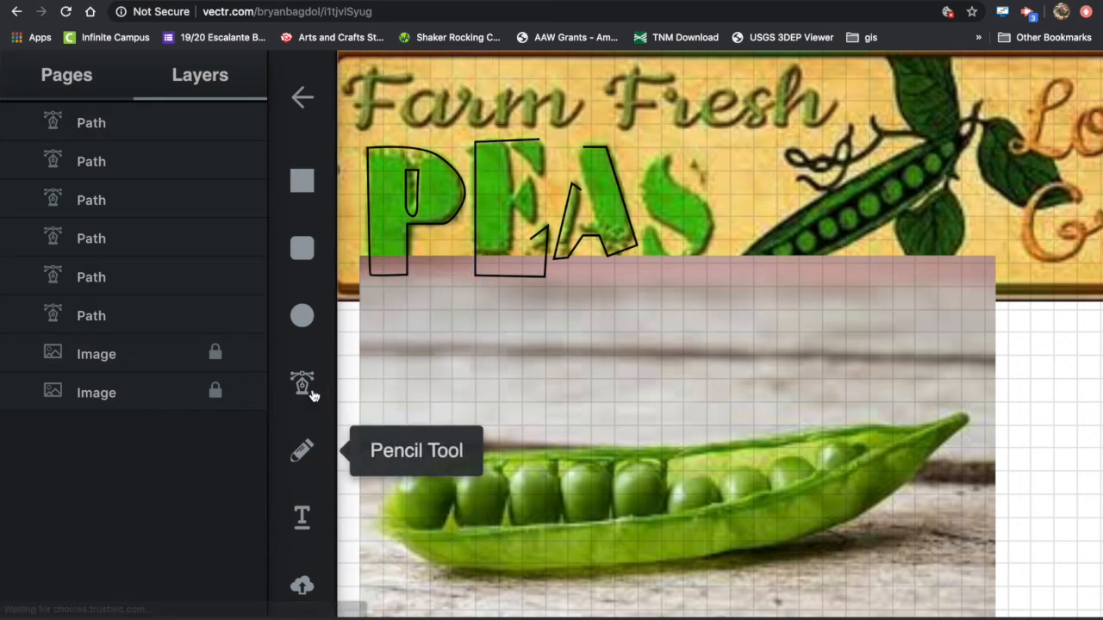
- Start the pod's lower shell outline with the Pen tool, from its left end beneath the peas to the pointed right tip
{"action": "left_click", "coordinate": [302, 382]}
{"action": "left_click", "coordinate": [398, 524]}
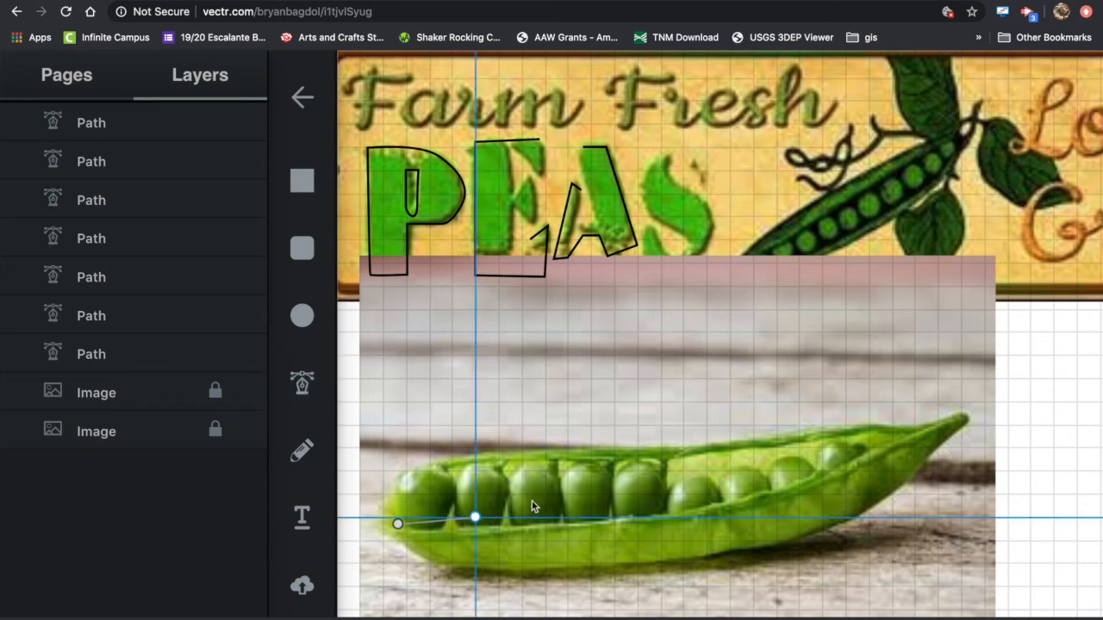
{"action": "left_click_drag", "start_coordinate": [590, 523], "coordinate": [646, 515]}
{"action": "left_click_drag", "start_coordinate": [753, 493], "coordinate": [882, 443]}
{"action": "left_click", "coordinate": [965, 413]}
{"action": "left_click", "coordinate": [968, 420]}
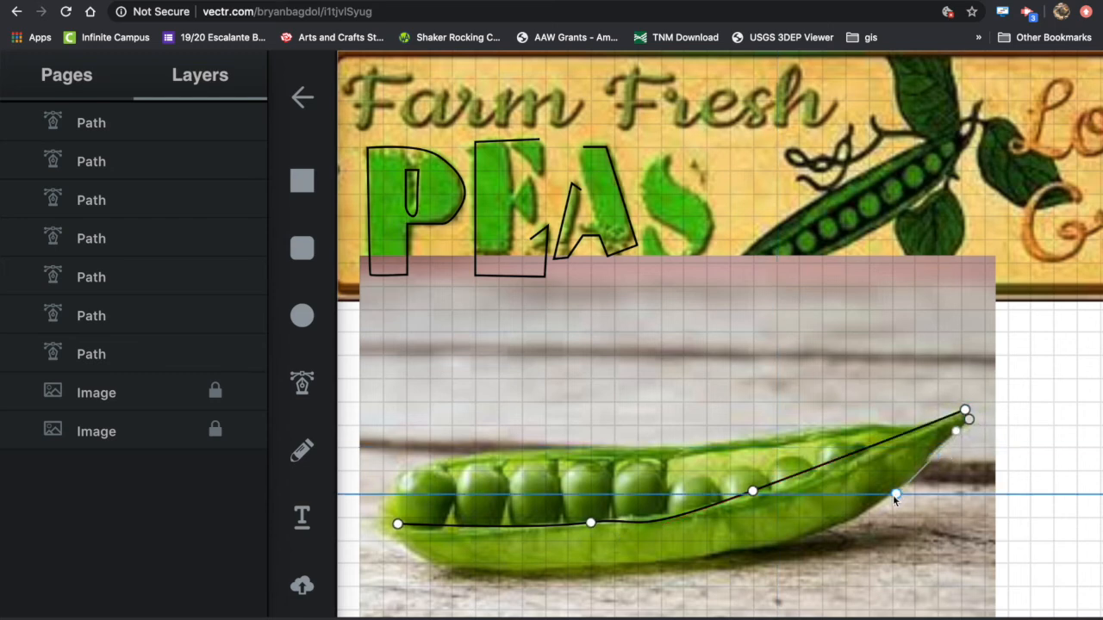
- Continue the shell outline with curves along the pod's underside back to its left end and close it at the start point
{"action": "left_click_drag", "start_coordinate": [853, 523], "coordinate": [826, 535]}
{"action": "left_click_drag", "start_coordinate": [701, 554], "coordinate": [644, 562]}
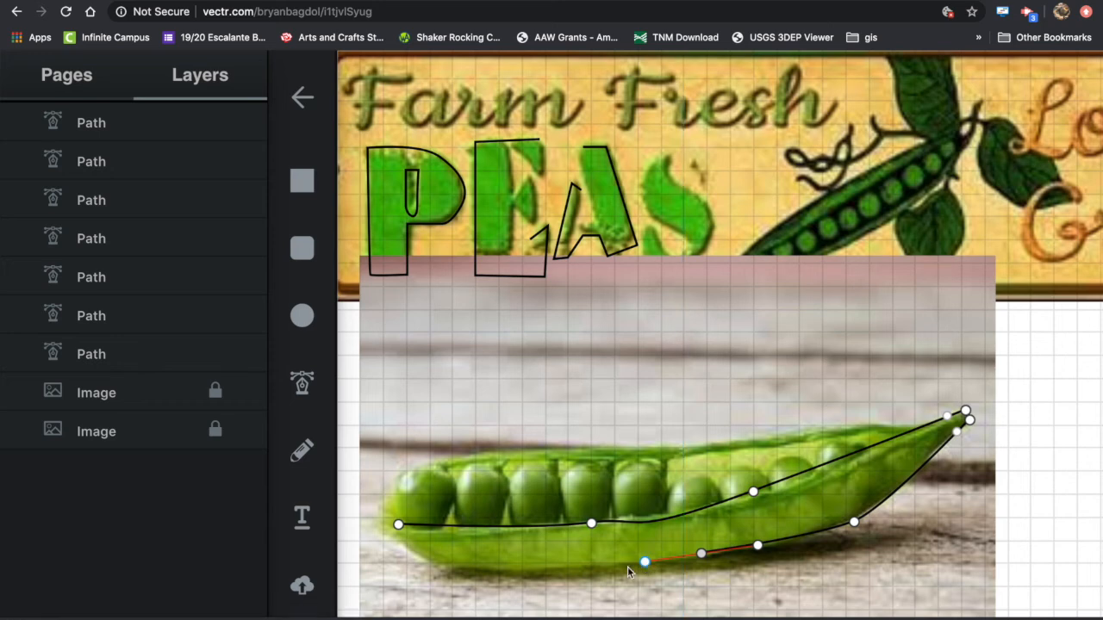
{"action": "left_click_drag", "start_coordinate": [545, 570], "coordinate": [441, 575]}
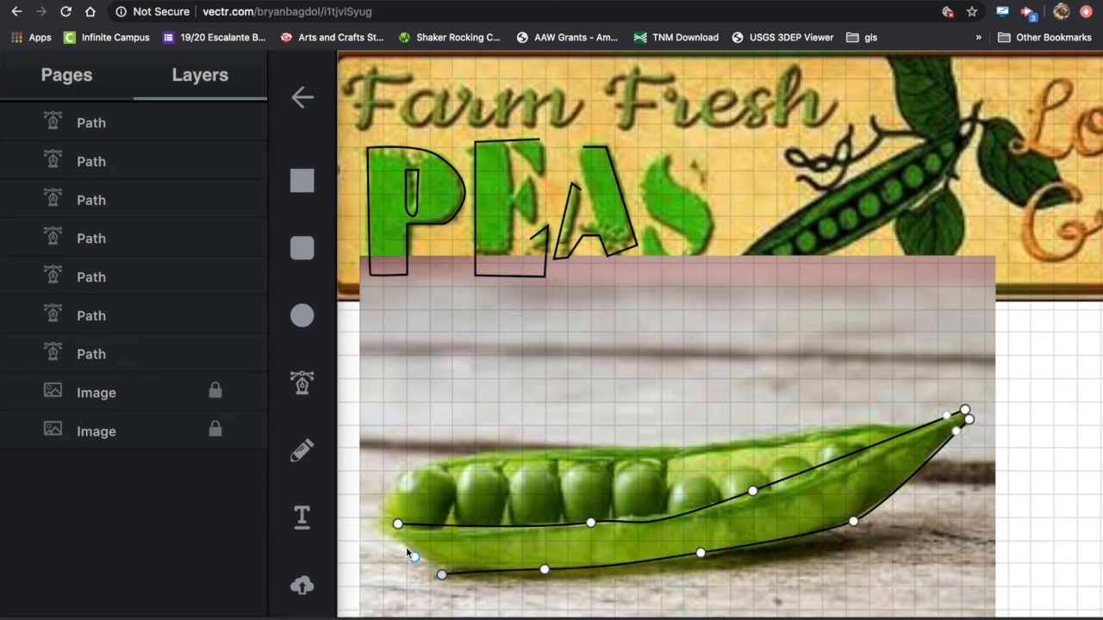
{"action": "left_click", "coordinate": [382, 524]}
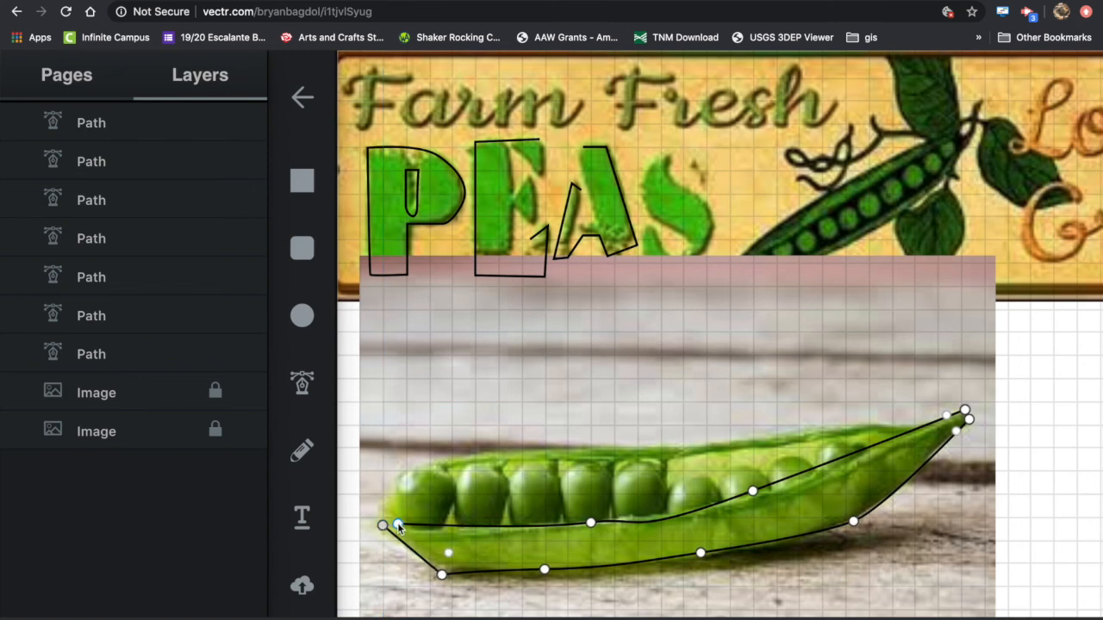
{"action": "left_click", "coordinate": [398, 525]}
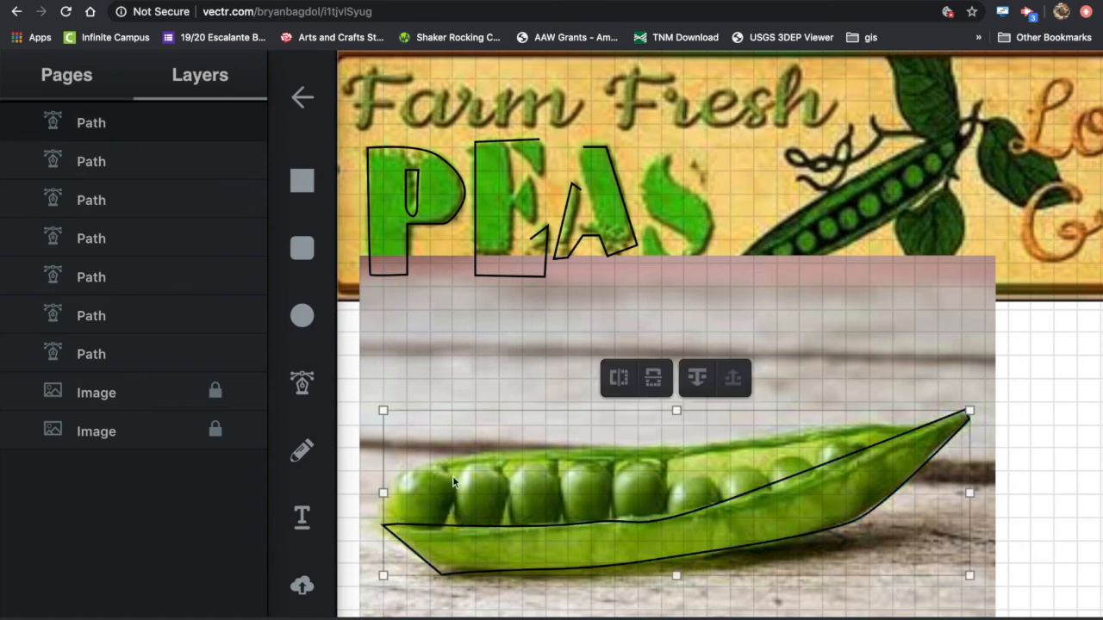
- Start a new Pen tool path around the leftmost pea, curving from its upper left over the top to its right side
{"action": "mouse_move", "coordinate": [410, 472]}
{"action": "left_mouse_down"}
{"action": "mouse_move", "coordinate": [396, 481]}
{"action": "mouse_move", "coordinate": [407, 473]}
{"action": "left_mouse_up"}
{"action": "left_click", "coordinate": [408, 475]}
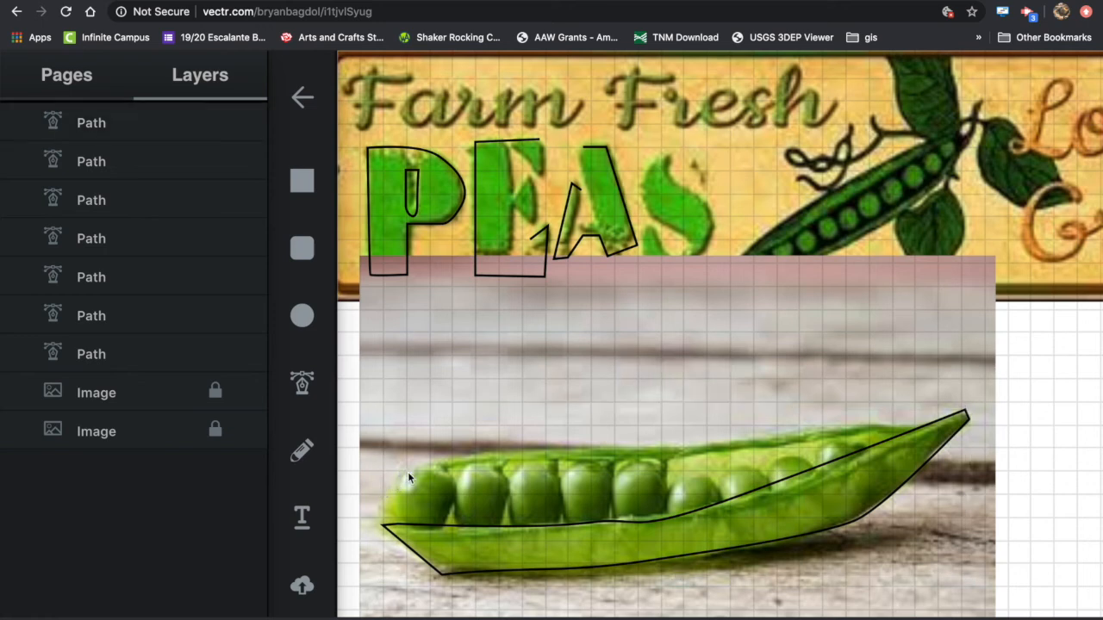
{"action": "left_click", "coordinate": [332, 401]}
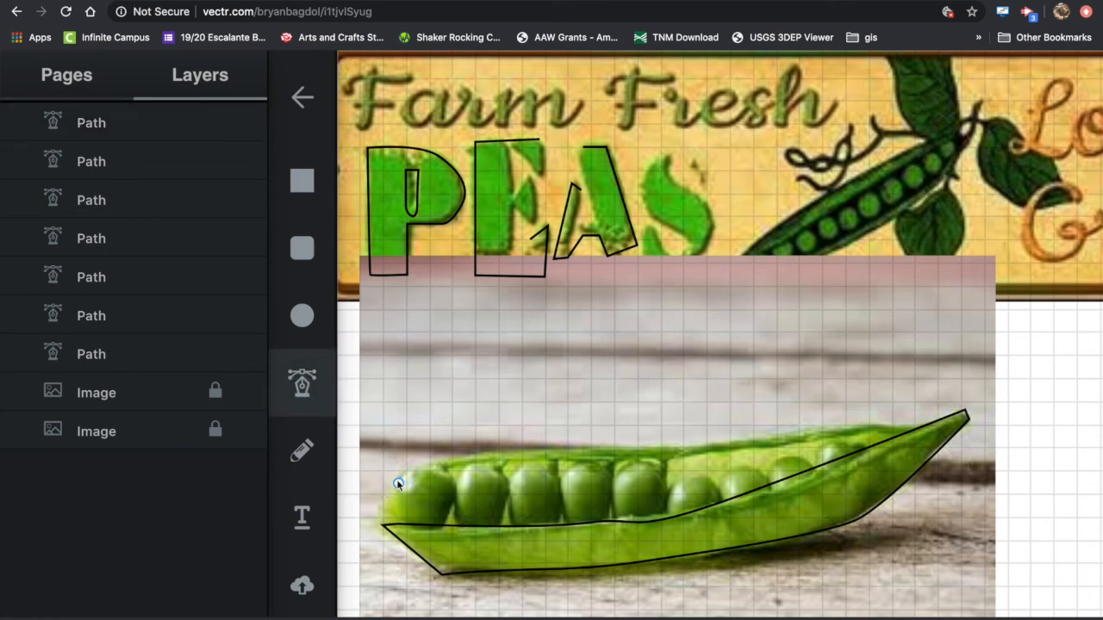
{"action": "left_click", "coordinate": [396, 479]}
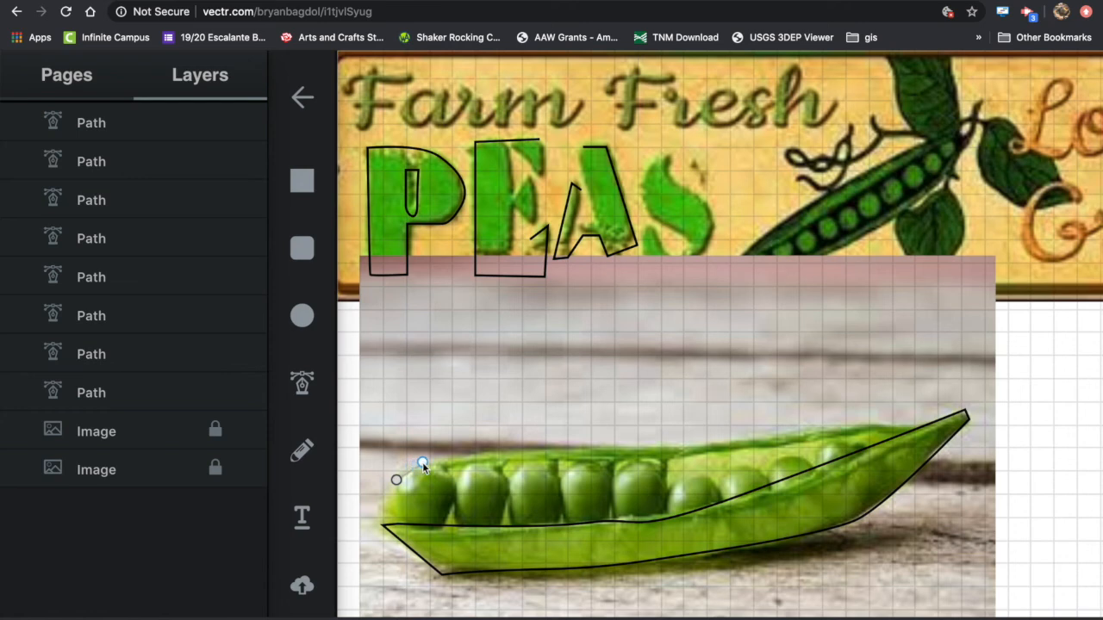
{"action": "left_click", "coordinate": [423, 465]}
{"action": "left_click_drag", "start_coordinate": [436, 472], "coordinate": [444, 472]}
{"action": "left_click", "coordinate": [459, 481]}
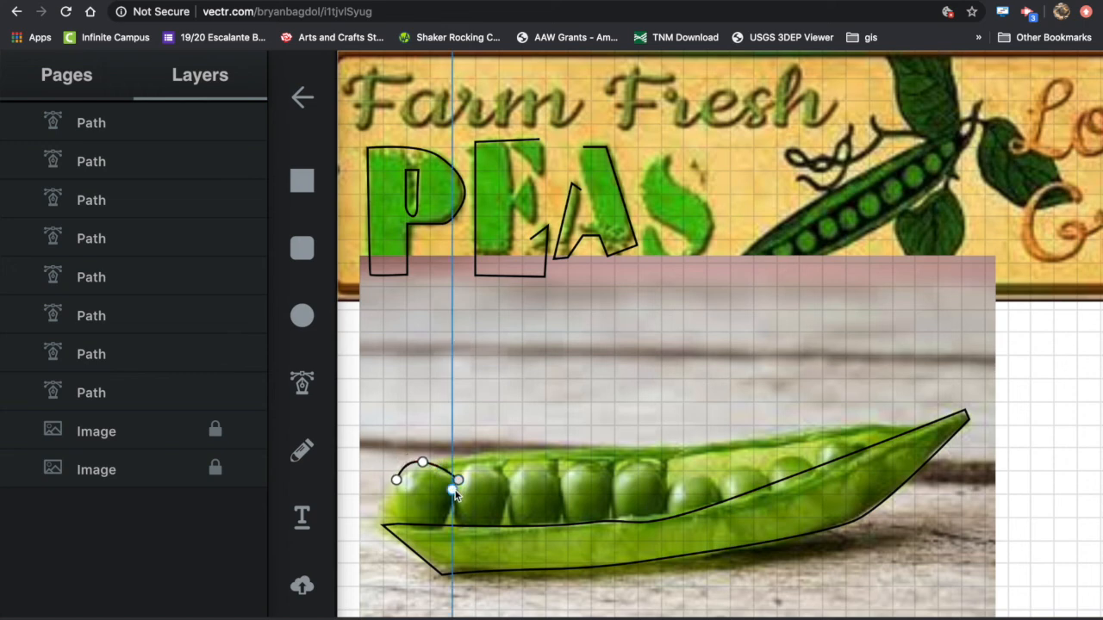
- Continue the leftmost pea's outline down its right side and around the bottom to its lower left, and end the path
{"action": "left_click", "coordinate": [436, 524]}
{"action": "left_click_drag", "start_coordinate": [433, 526], "coordinate": [430, 529]}
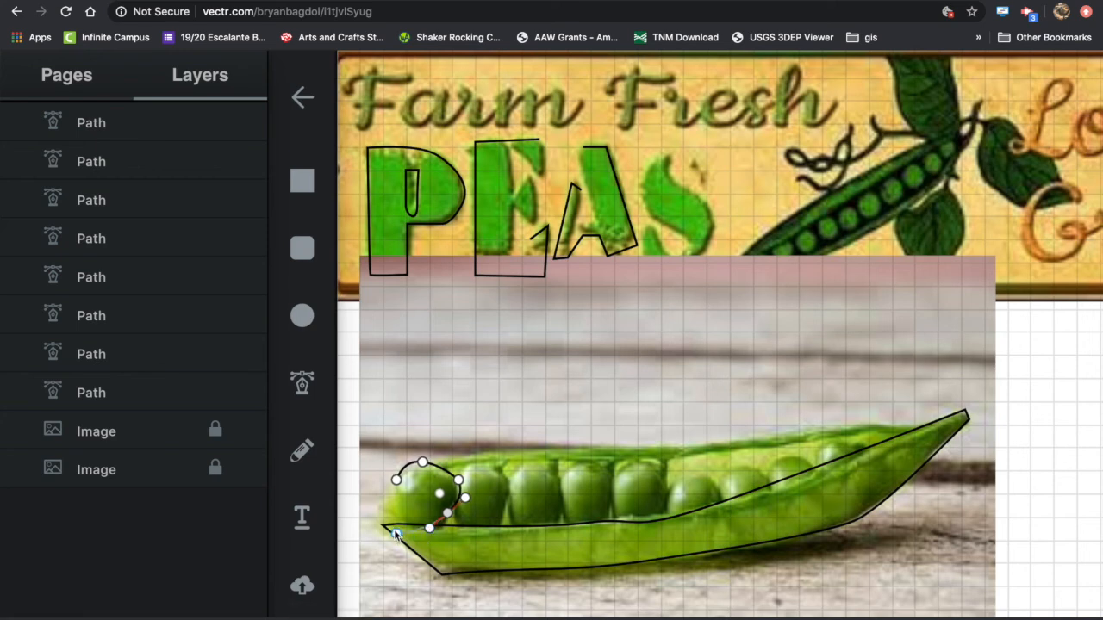
{"action": "left_click", "coordinate": [395, 526]}
{"action": "left_click_drag", "start_coordinate": [395, 527], "coordinate": [379, 510]}
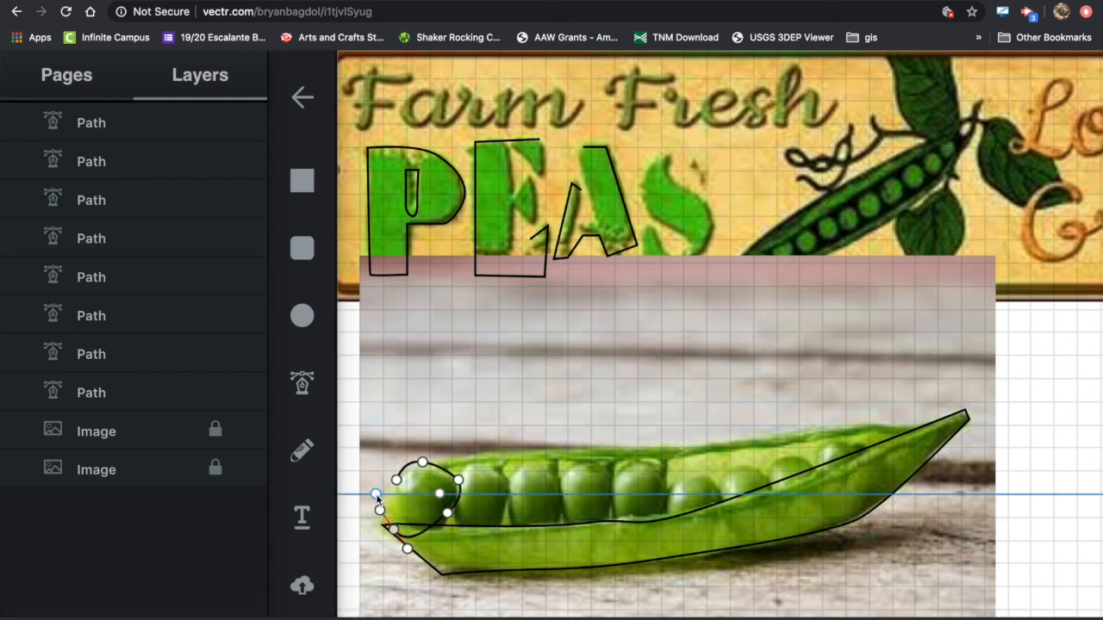
{"action": "key", "text": "Escape"}
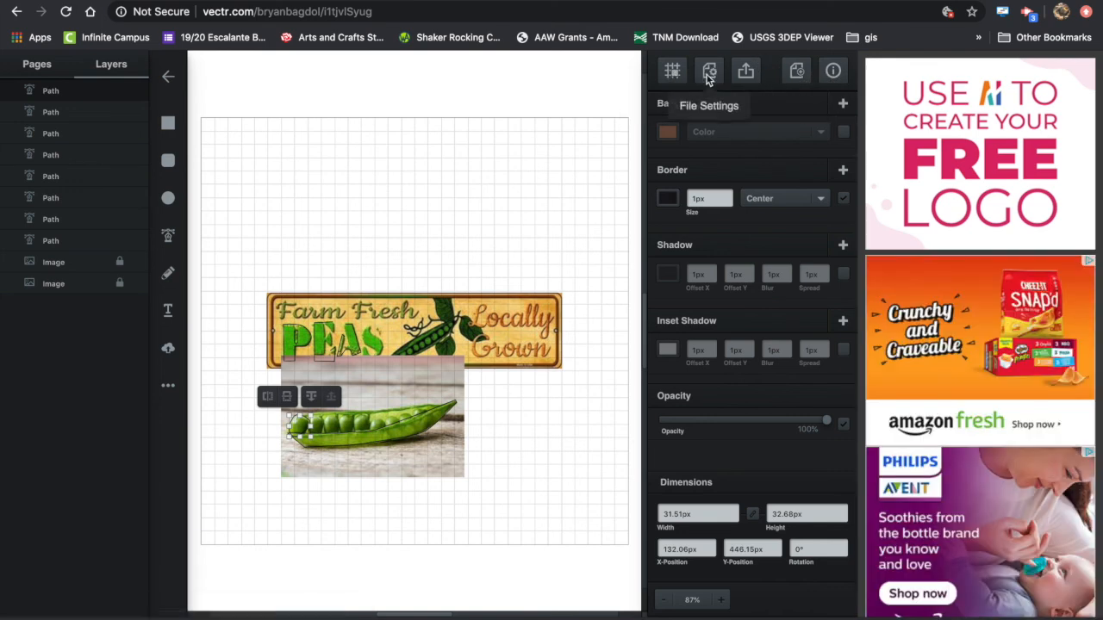
- Export the page in svg format at 640 by 640 px and request the download
{"action": "scroll", "coordinate": [294, 64], "scroll_direction": "up", "scroll_amount": 3}
{"action": "scroll", "coordinate": [295, 65], "scroll_direction": "right", "scroll_amount": 1}
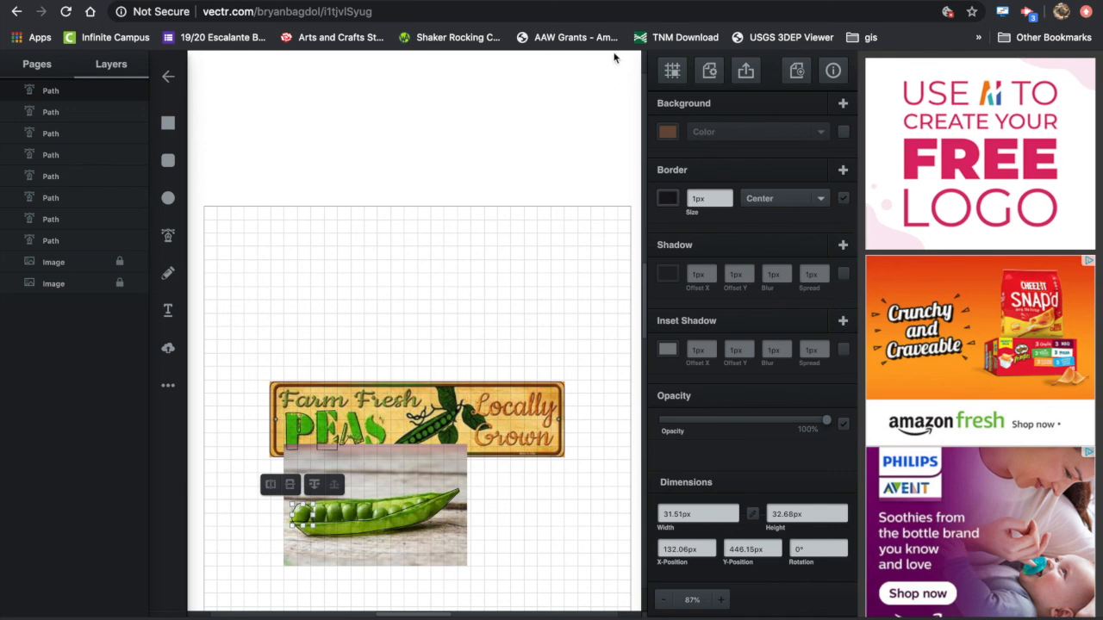
{"action": "left_click", "coordinate": [746, 72]}
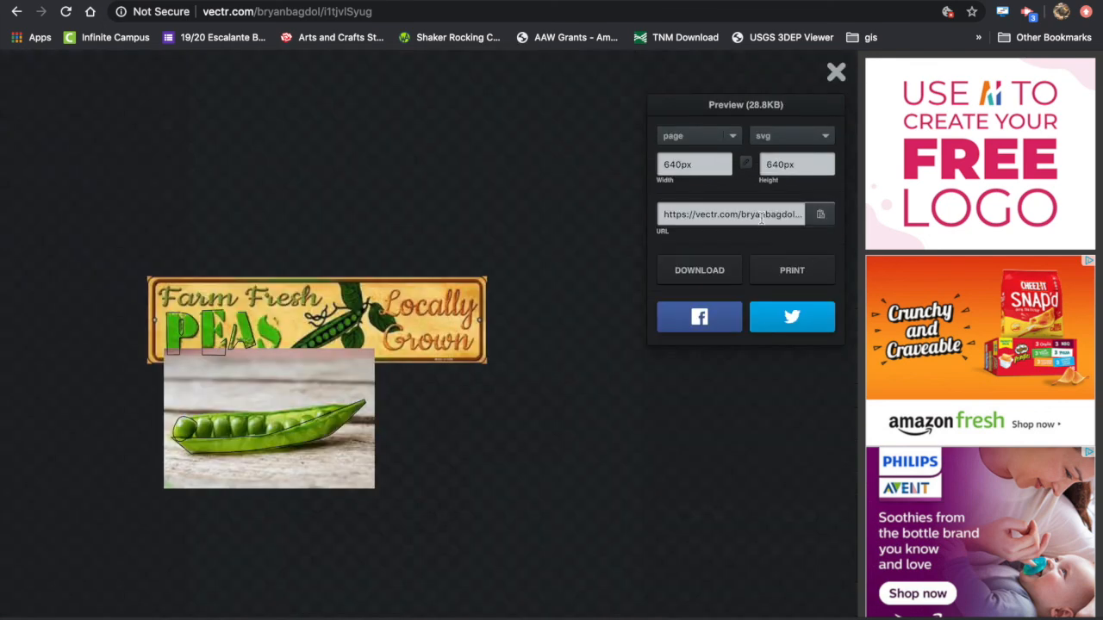
{"action": "left_click", "coordinate": [823, 140]}
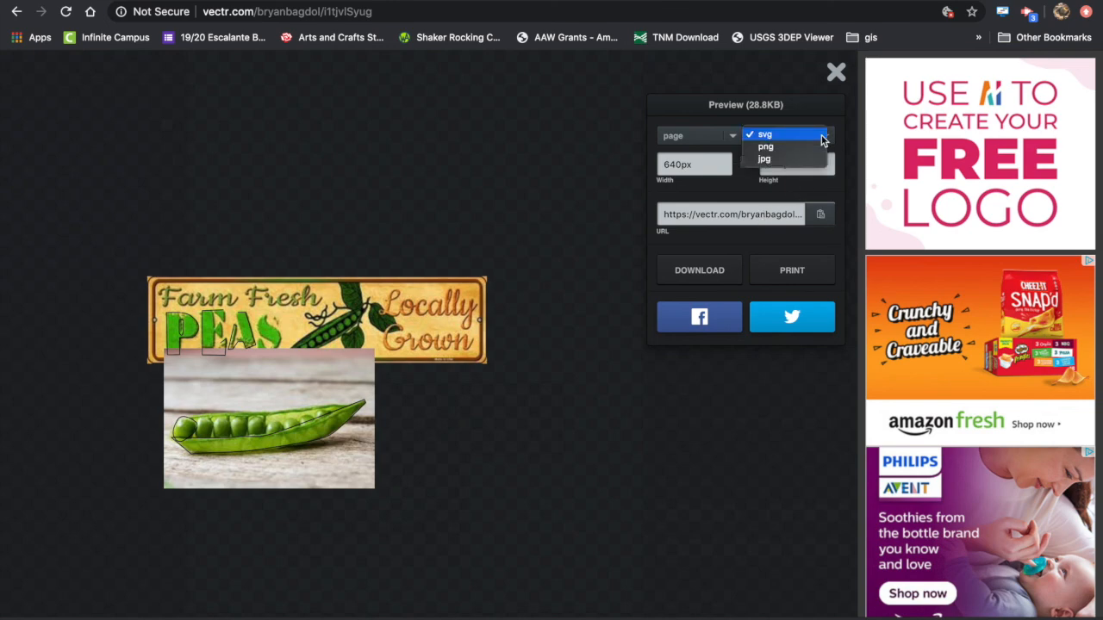
{"action": "left_click", "coordinate": [823, 140]}
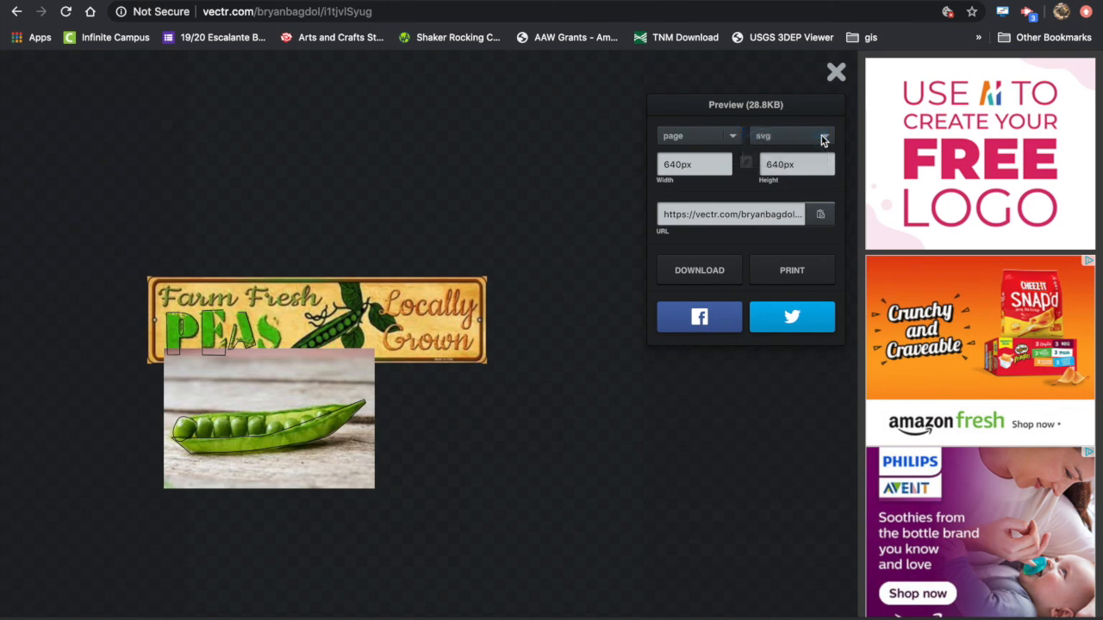
{"action": "left_click", "coordinate": [712, 270]}
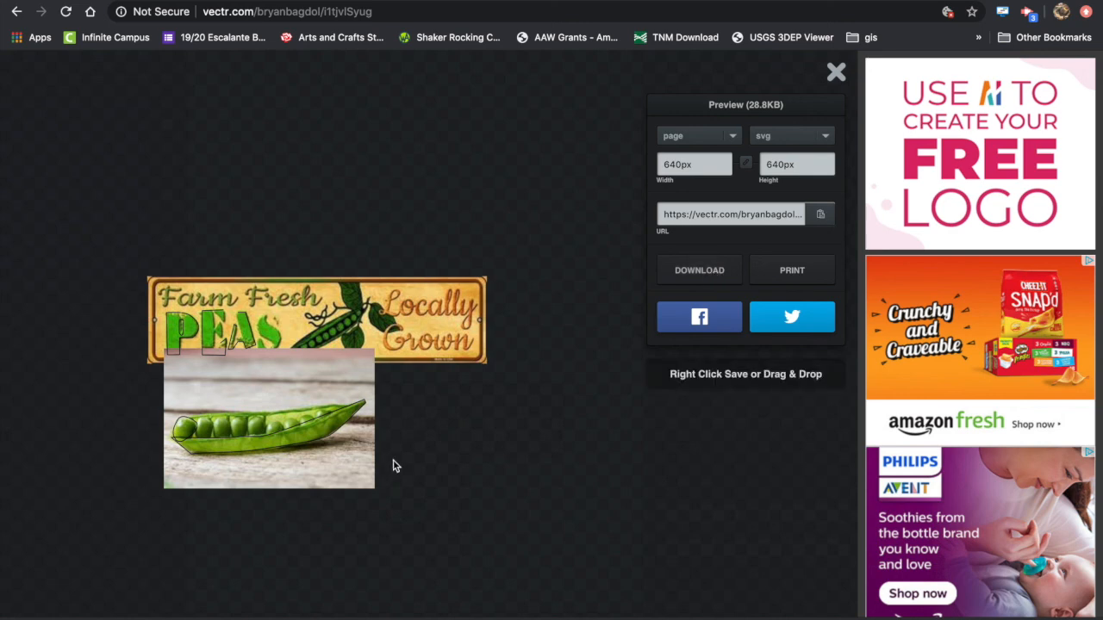